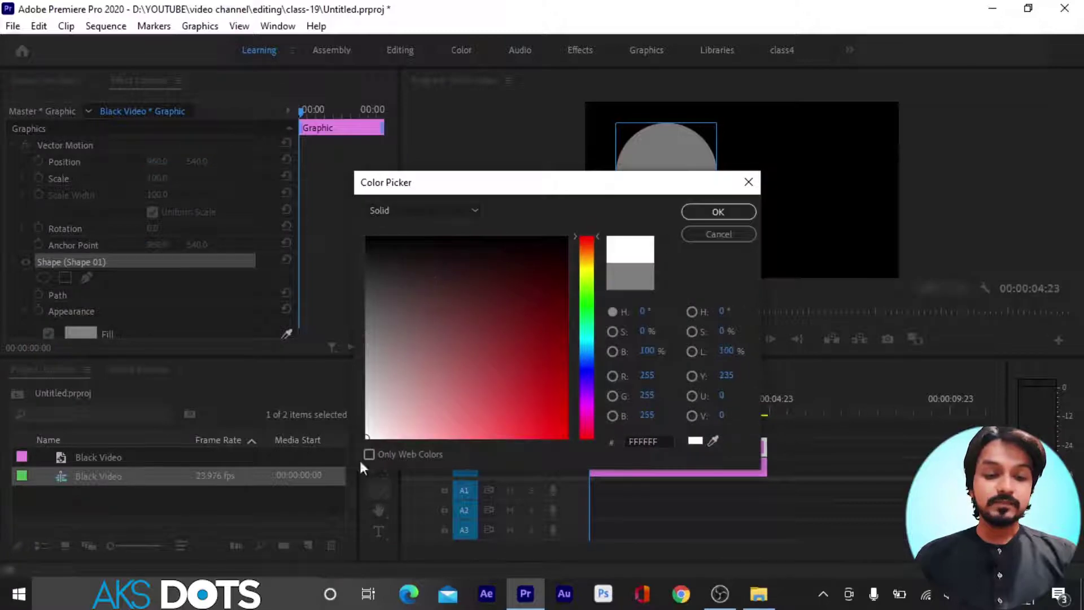
Confirm white (FFFFFF) as the circle's fill colour and bring up the graphic clip's Motion properties.
left_click(734, 216)
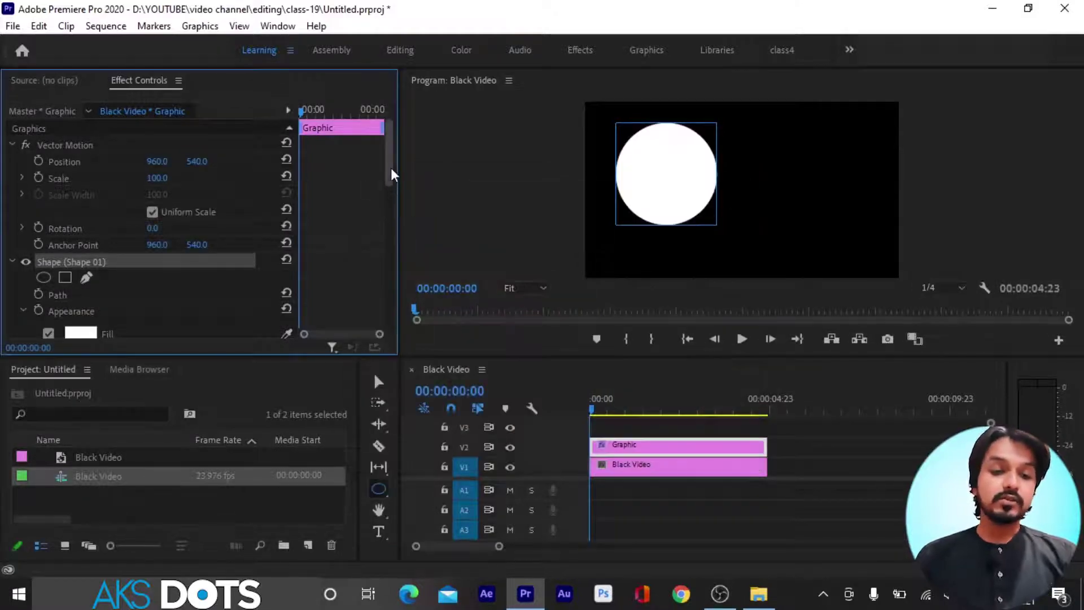
left_click_drag(392, 170, 452, 298)
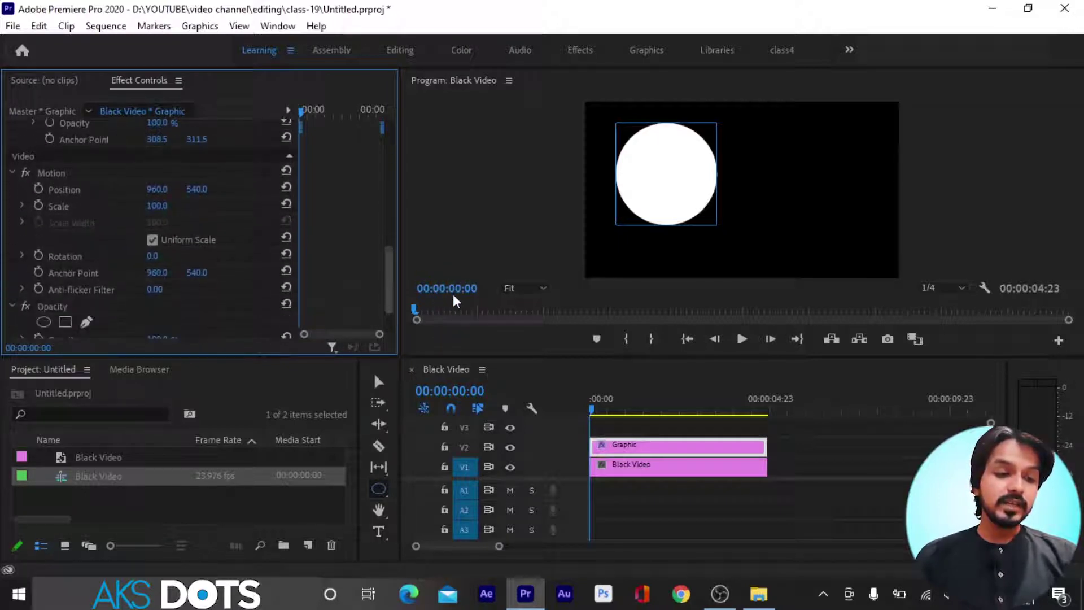
left_click(62, 175)
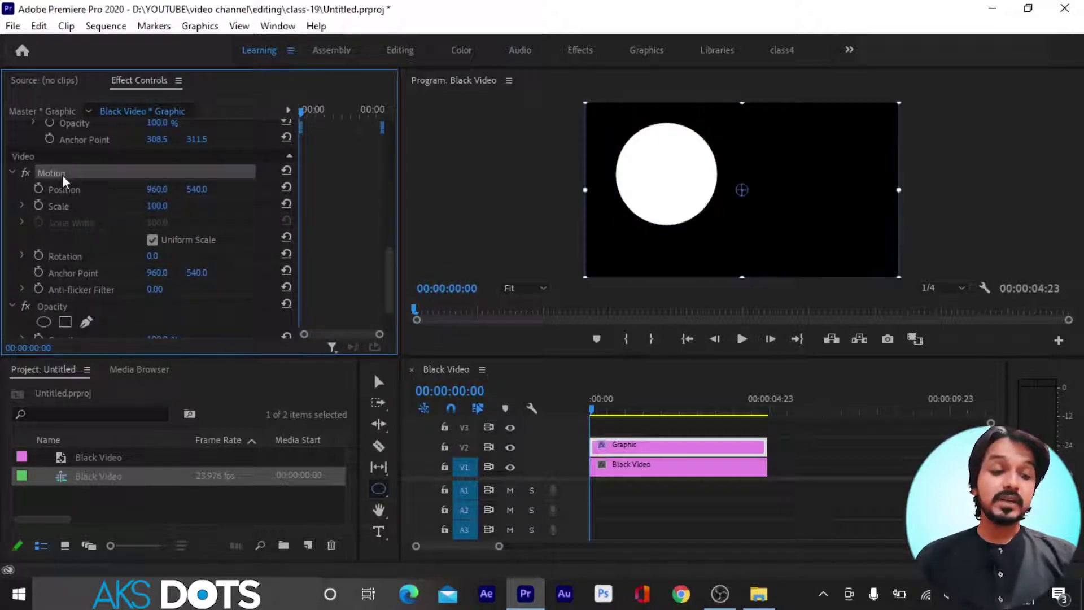
left_click(552, 155)
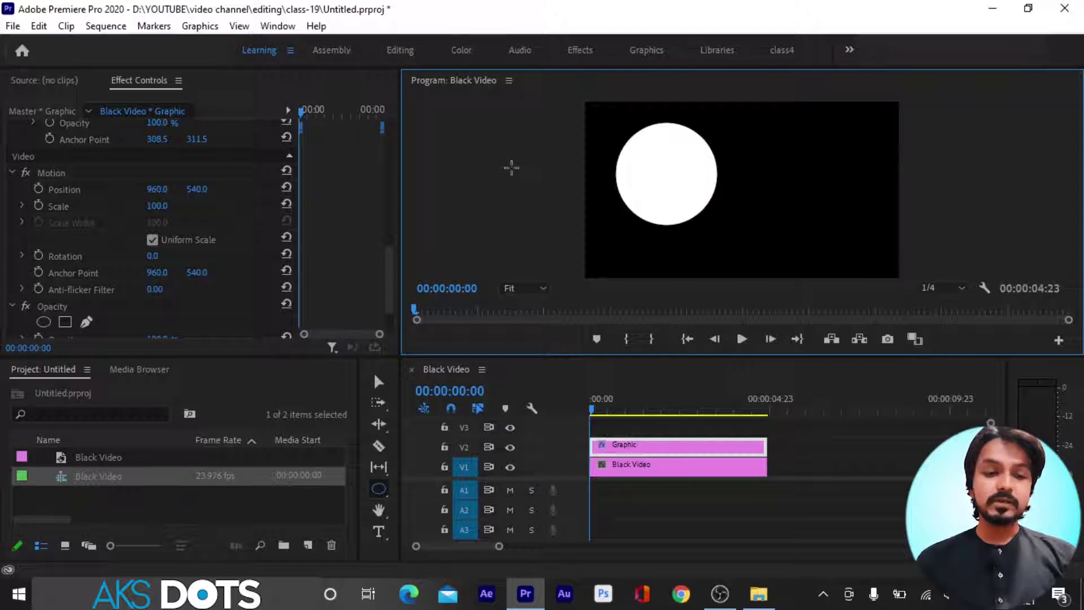
Keyframe the graphic's Motion Position at 960, 540 at 00:00:00:22 and at 1904, 540 at 00:00:01:08.
key("v")
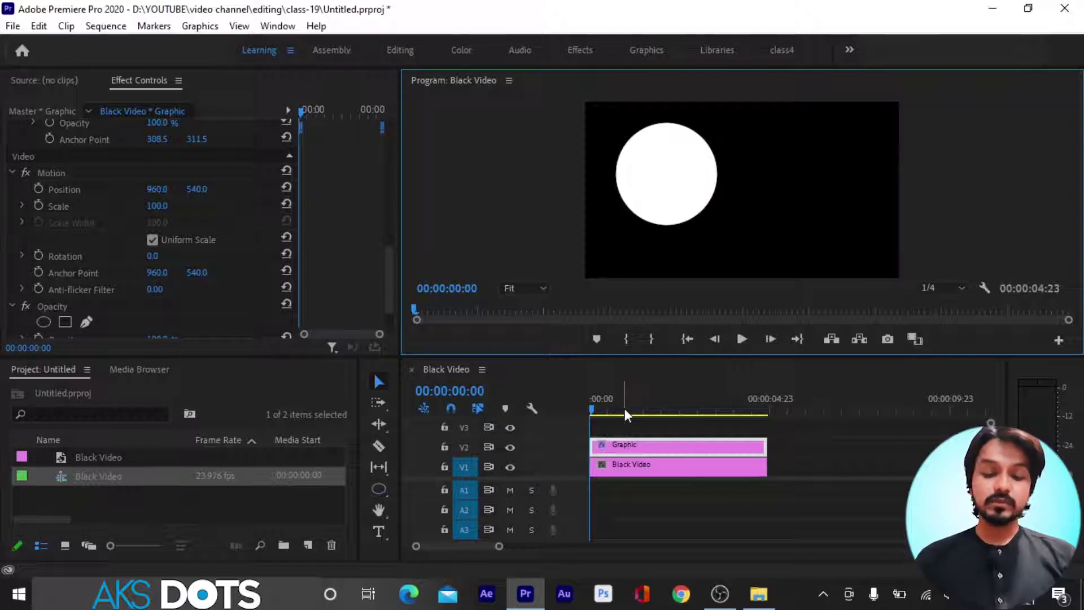
left_click(624, 410)
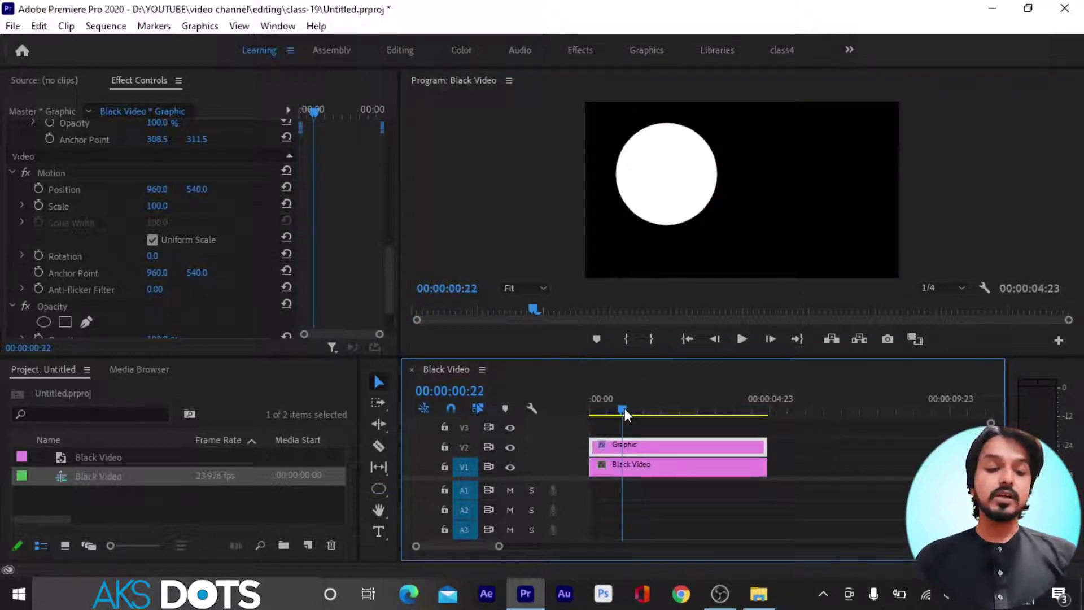
left_click(38, 188)
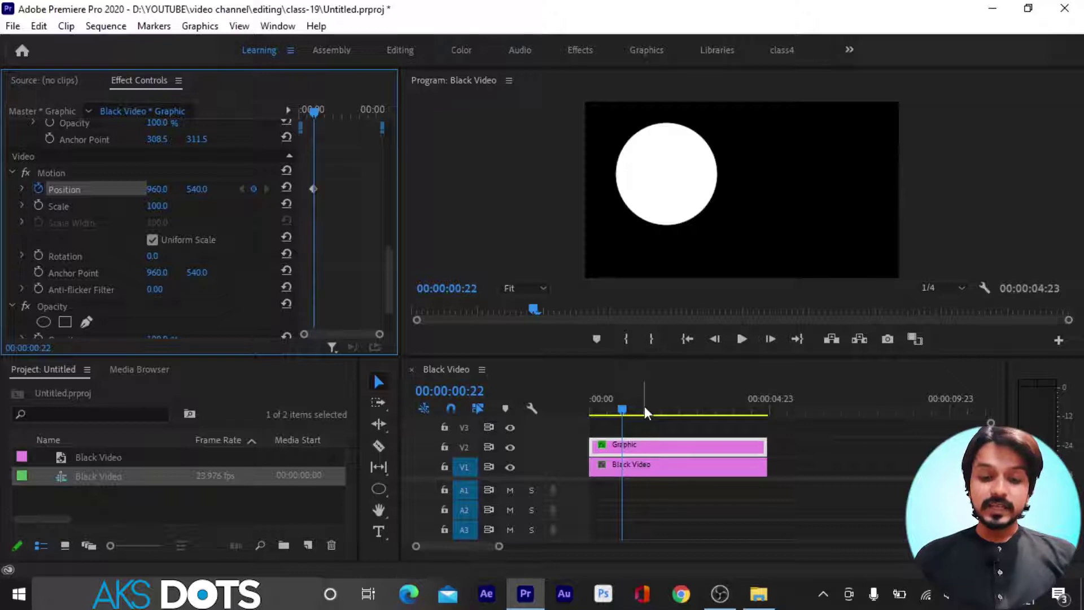
left_click_drag(623, 408, 638, 406)
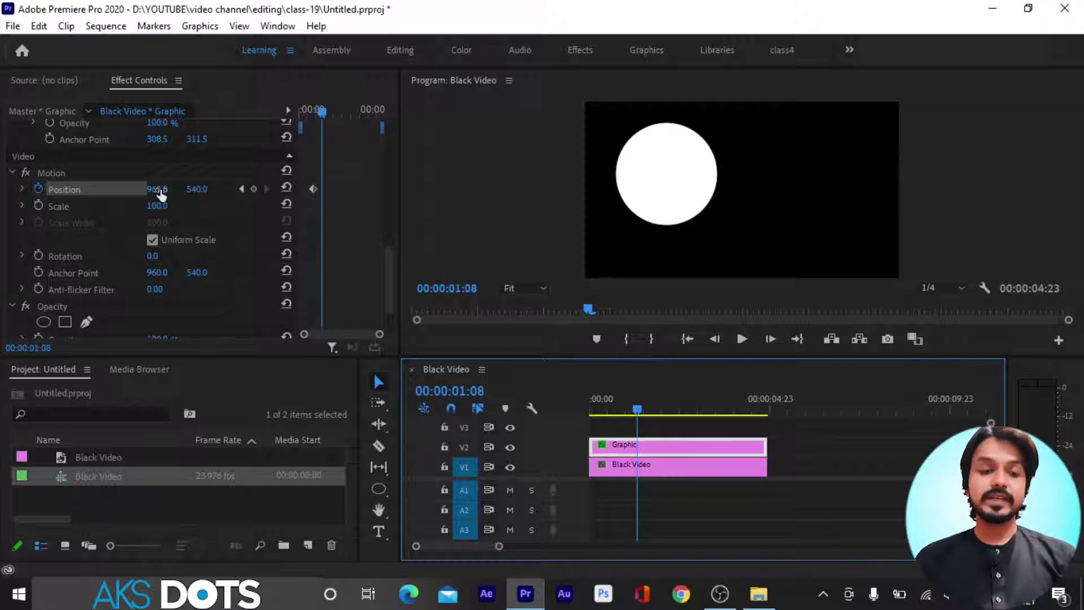
left_click_drag(161, 192, 275, 192)
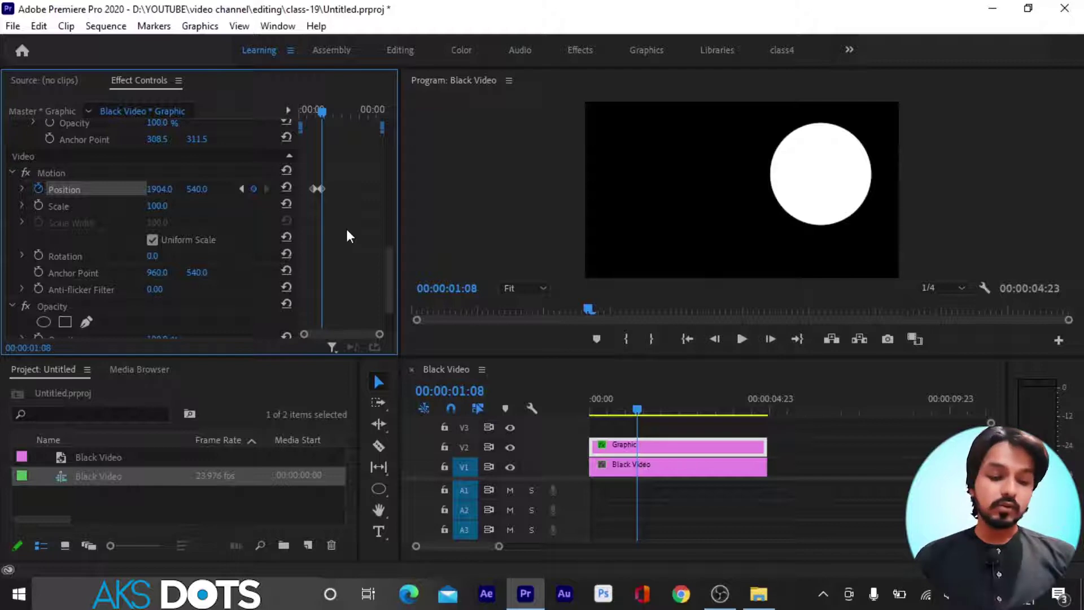
Expand the Position velocity graph in the maximized Effect Controls and scrub the playhead across the two keyframes.
key("grave")
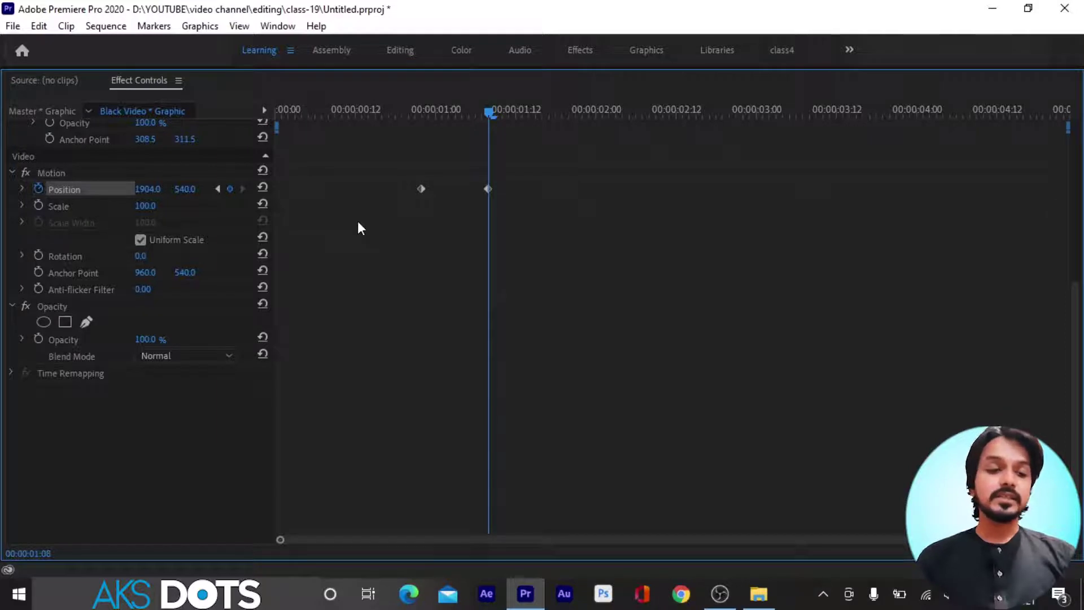
left_click(22, 189)
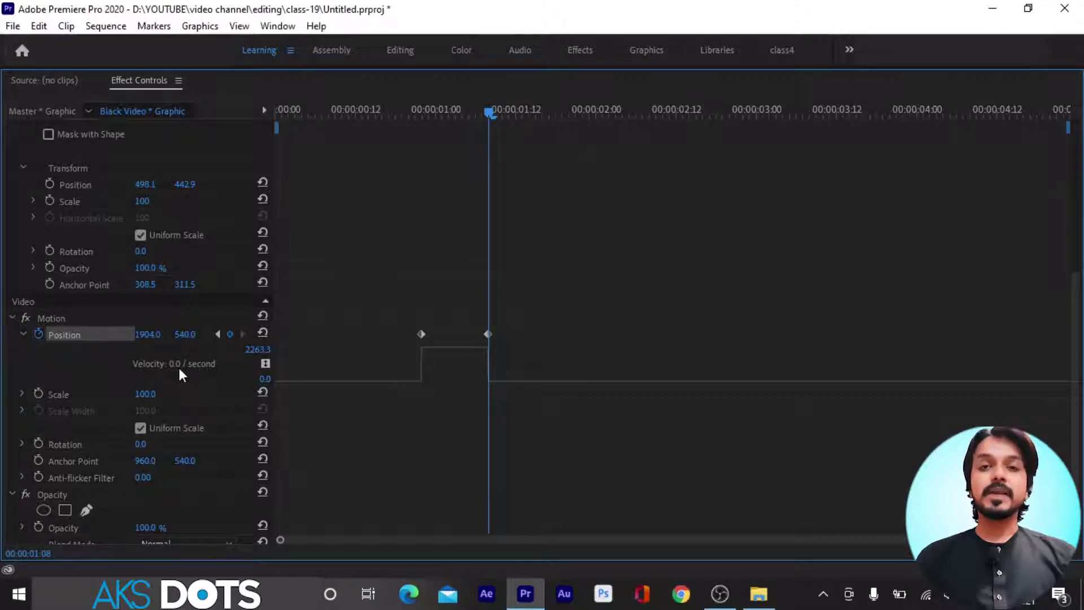
left_click(418, 110)
left_click_drag(418, 111, 451, 131)
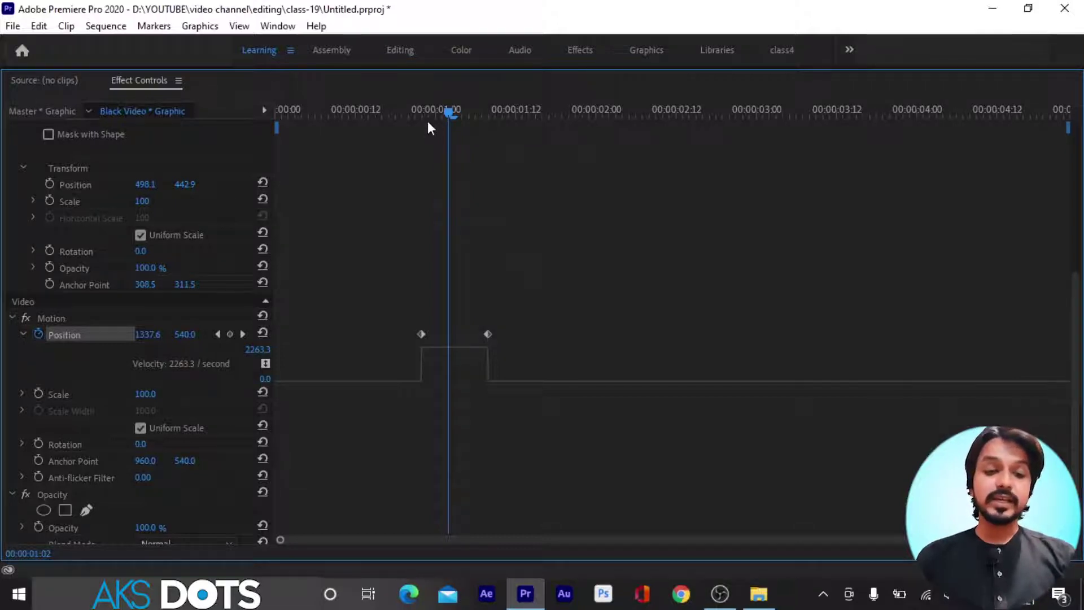
left_click_drag(419, 110, 490, 113)
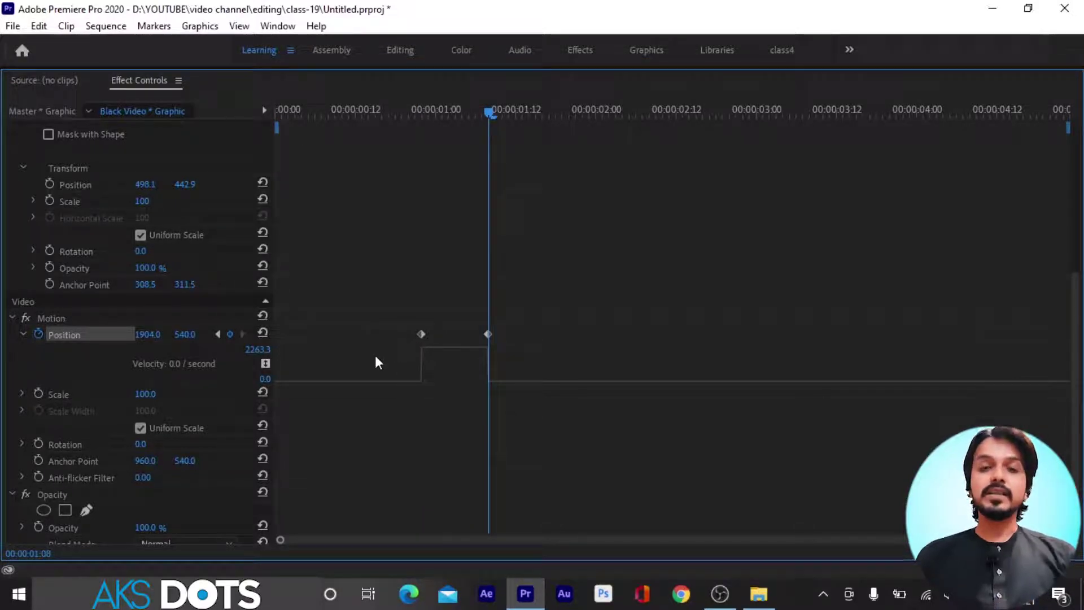
left_click(389, 115)
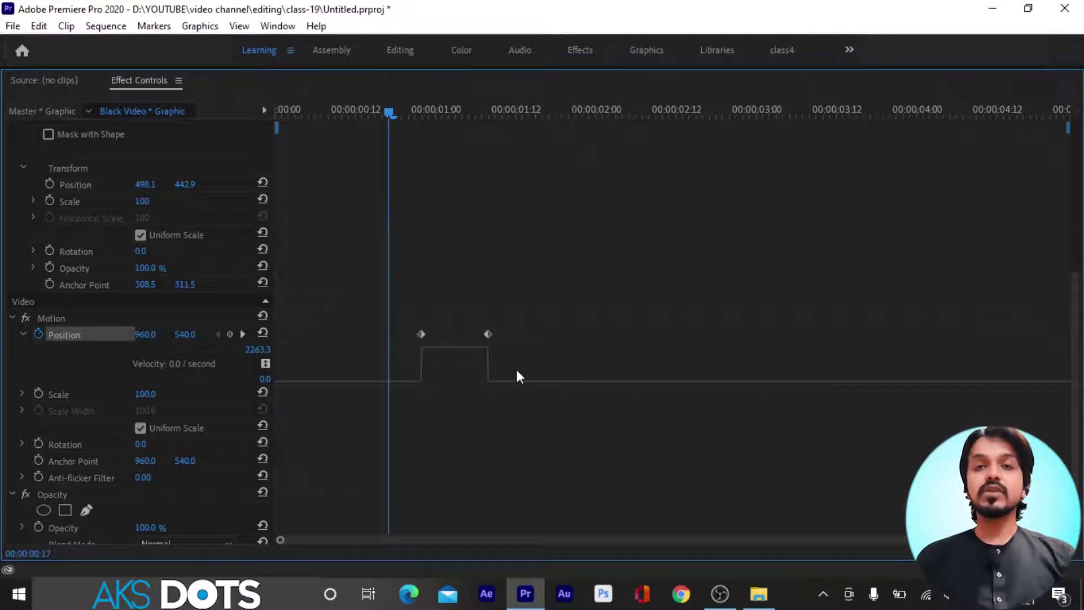
Enlarge the Position velocity graph's height, try different upper and lower range values, and restore its automatic range.
left_click_drag(529, 386, 536, 492)
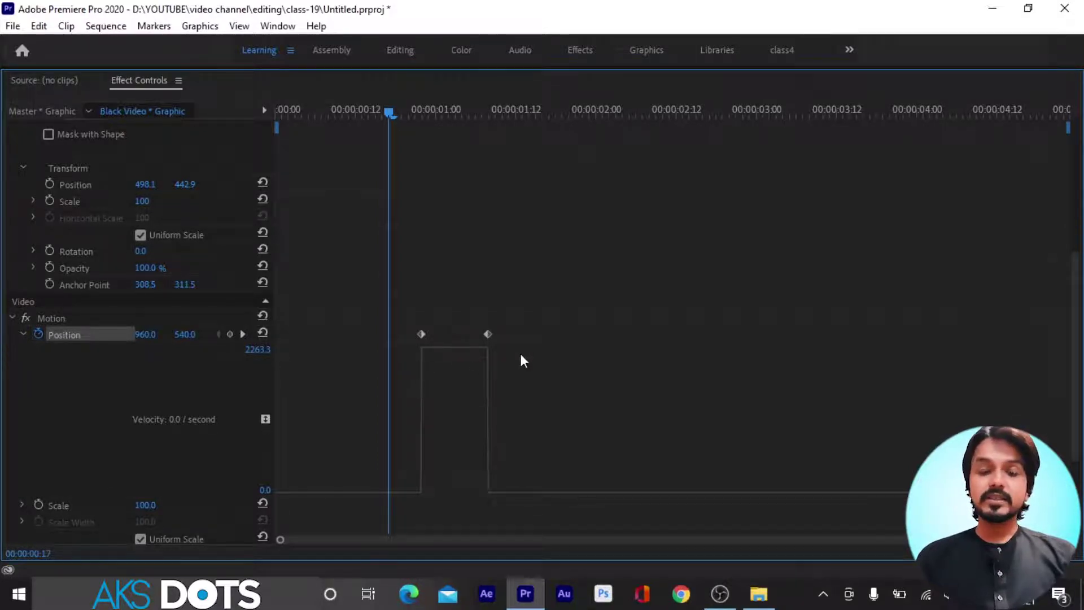
left_click_drag(257, 351, 298, 439)
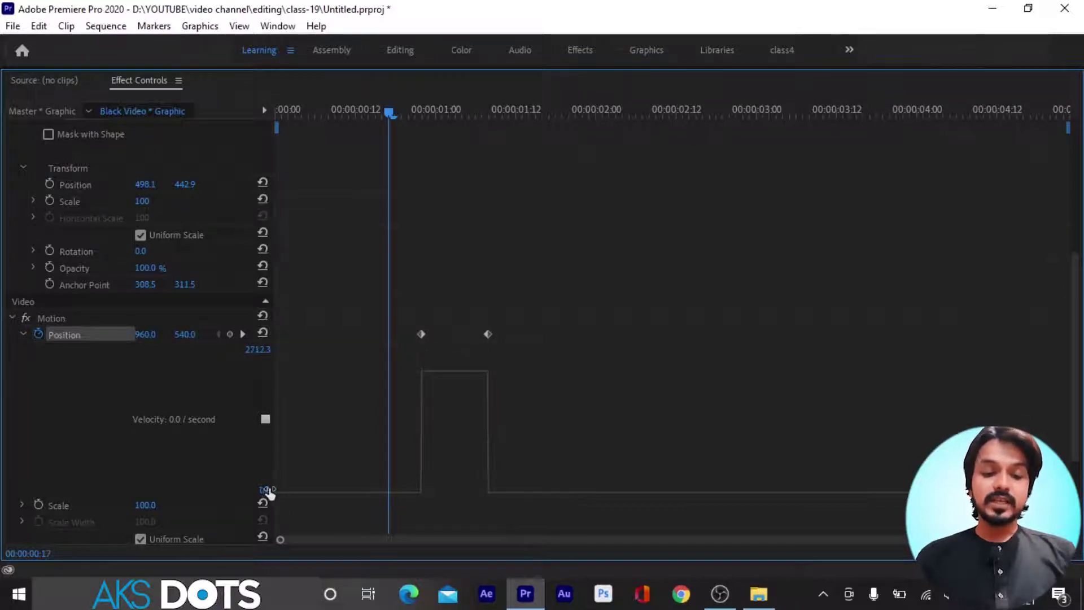
mouse_move(263, 493)
left_mouse_down()
mouse_move(217, 492)
mouse_move(256, 490)
left_mouse_up()
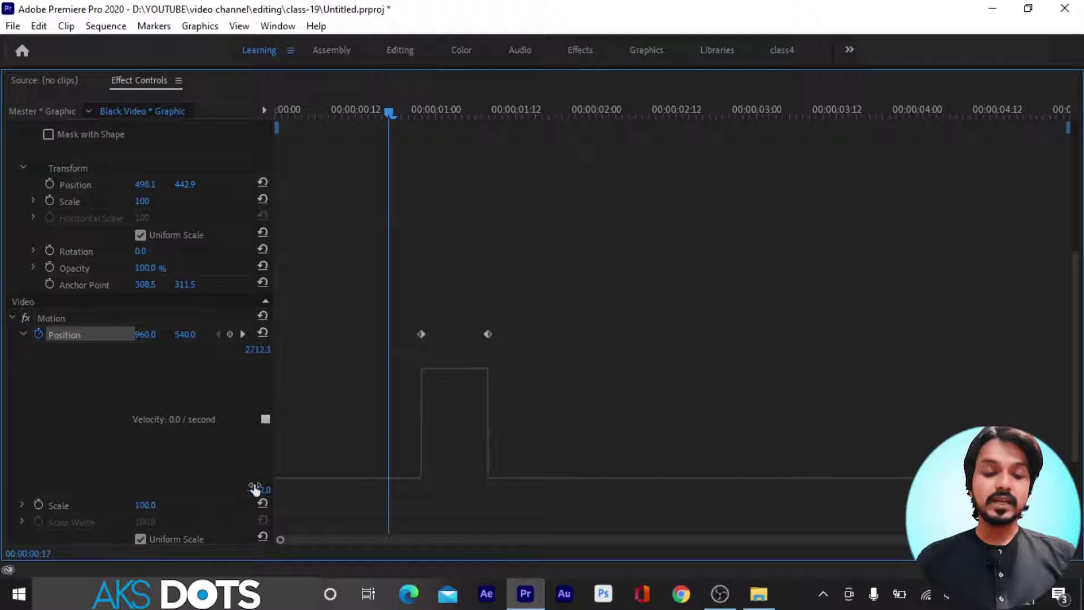
left_click(266, 419)
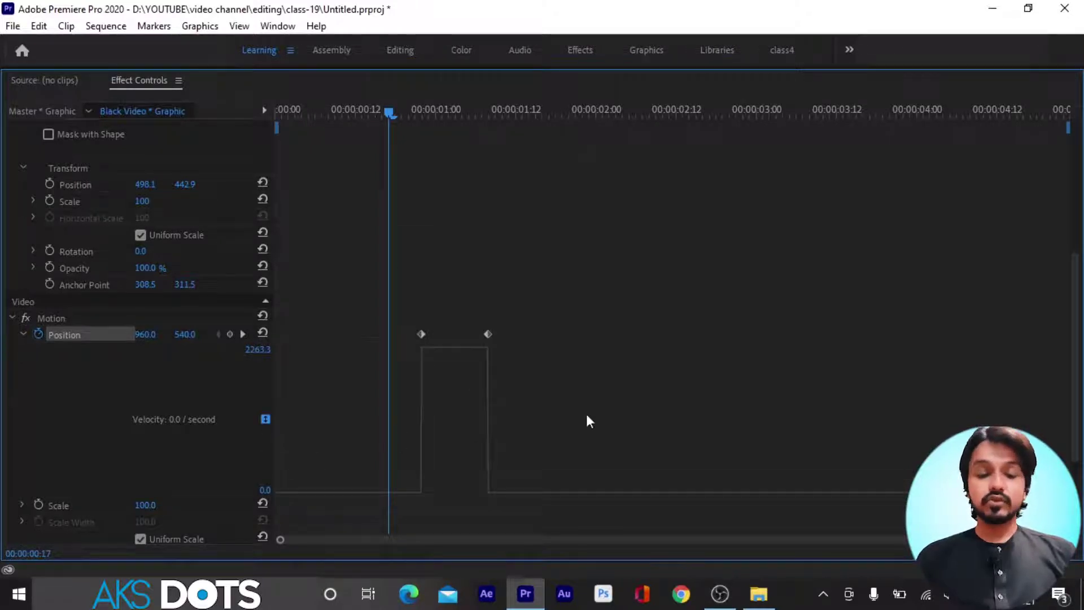
left_click_drag(409, 320, 500, 368)
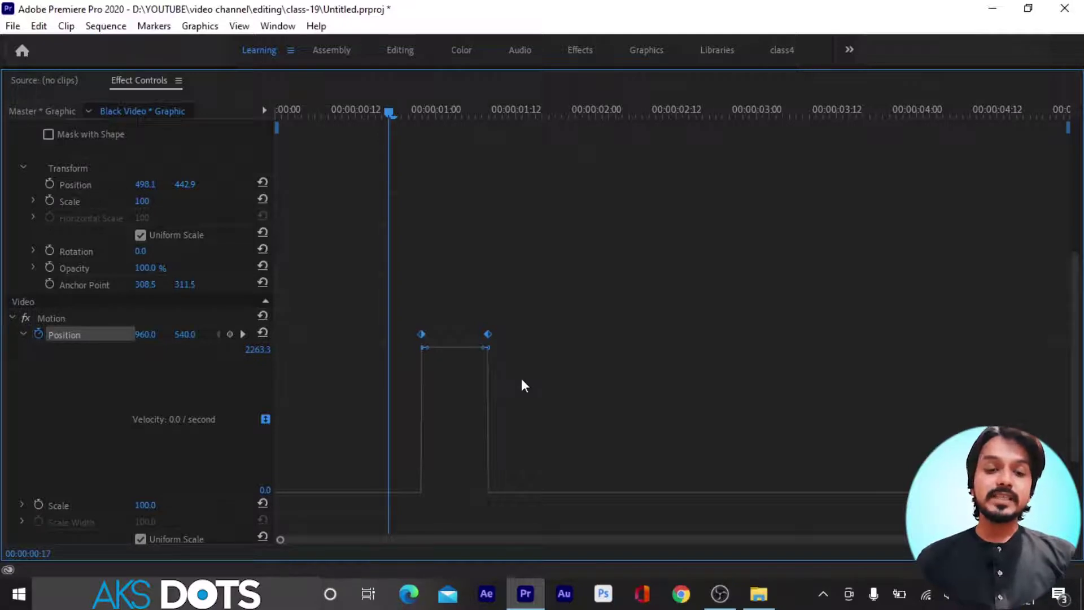
right_click(490, 332)
mouse_move(644, 463)
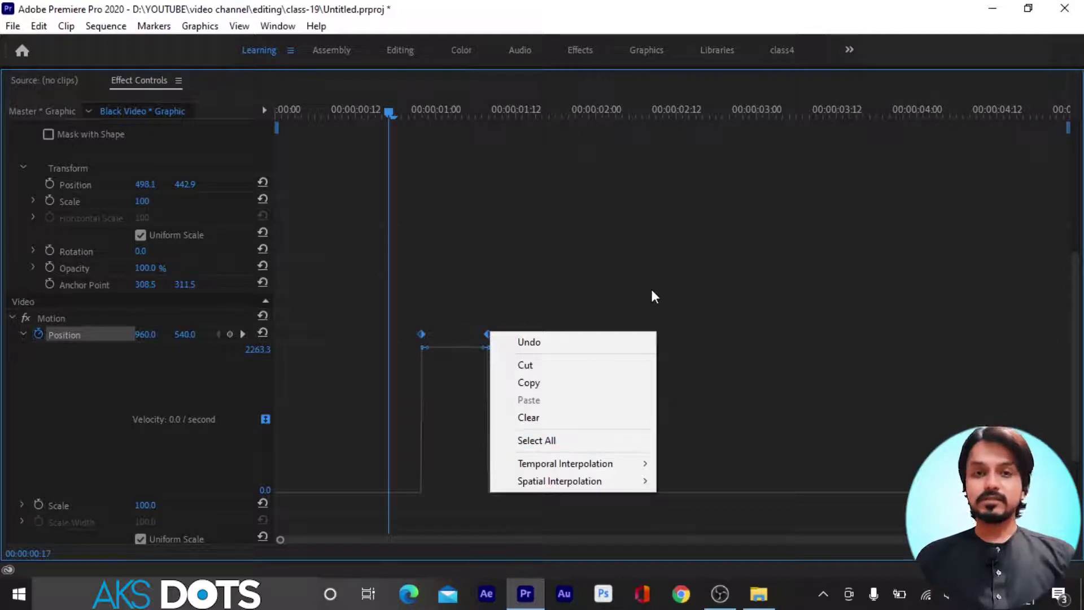
left_click(552, 297)
Reshape the Position velocity curve so the motion starts slowly and peaks in speed just before the second keyframe.
left_click_drag(410, 319, 536, 389)
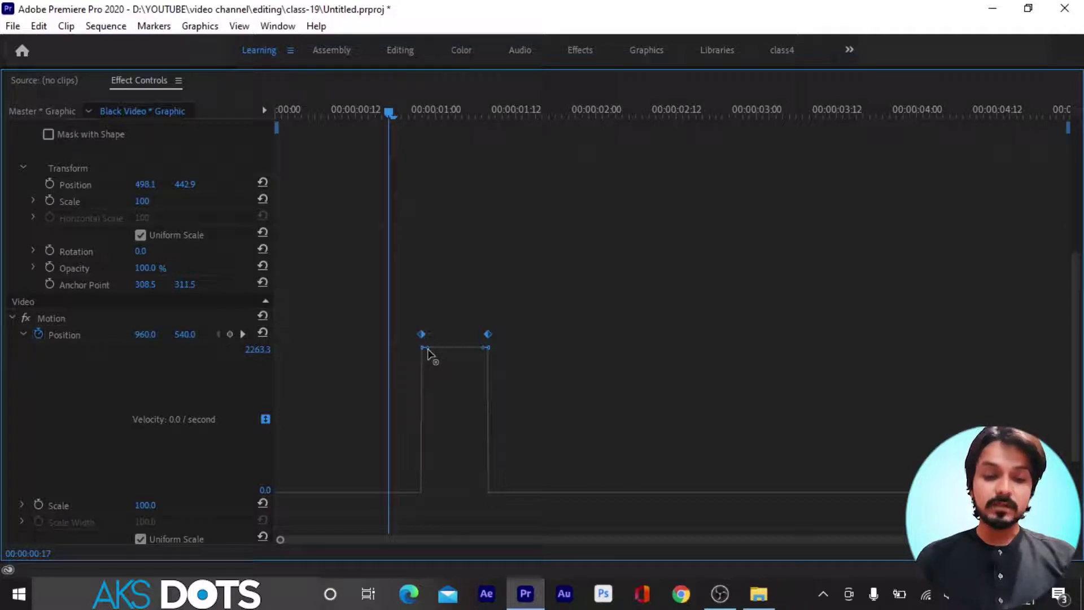
left_click_drag(427, 351, 457, 480)
left_click_drag(1074, 378, 1072, 452)
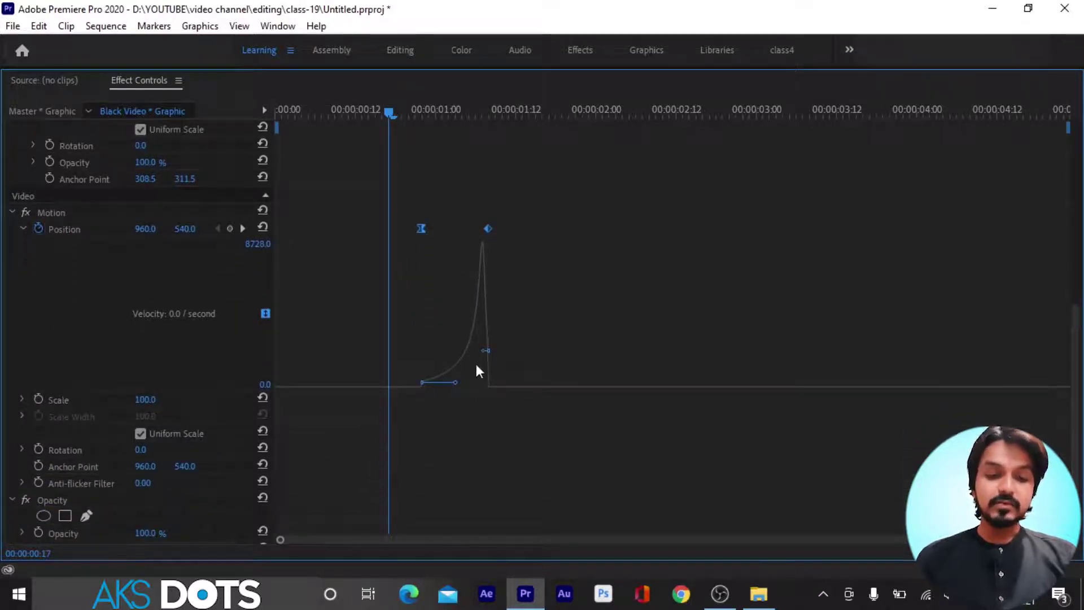
mouse_move(455, 382)
left_mouse_down()
mouse_move(426, 308)
mouse_move(444, 248)
mouse_move(438, 295)
mouse_move(469, 381)
left_mouse_up()
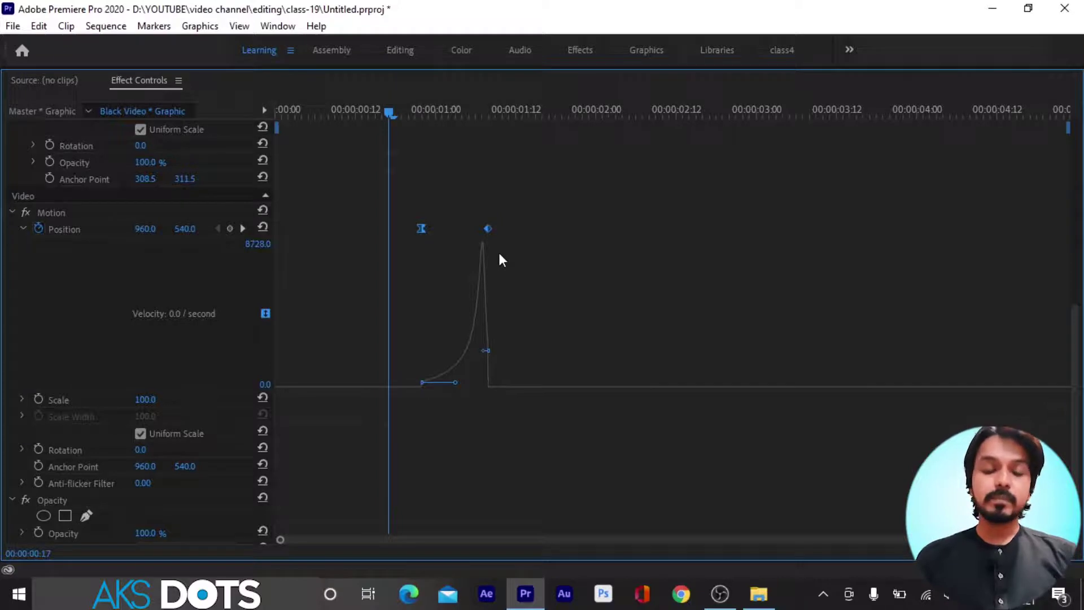
Restore the normal panel layout and play the circle's movement twice to preview its speed change.
key("grave")
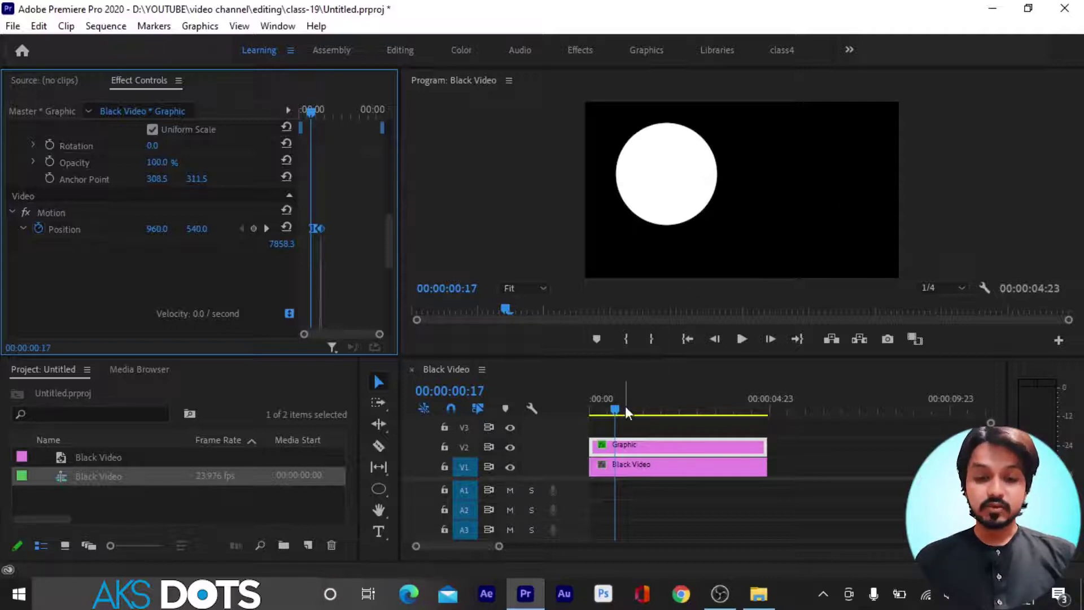
key("space")
key("space")
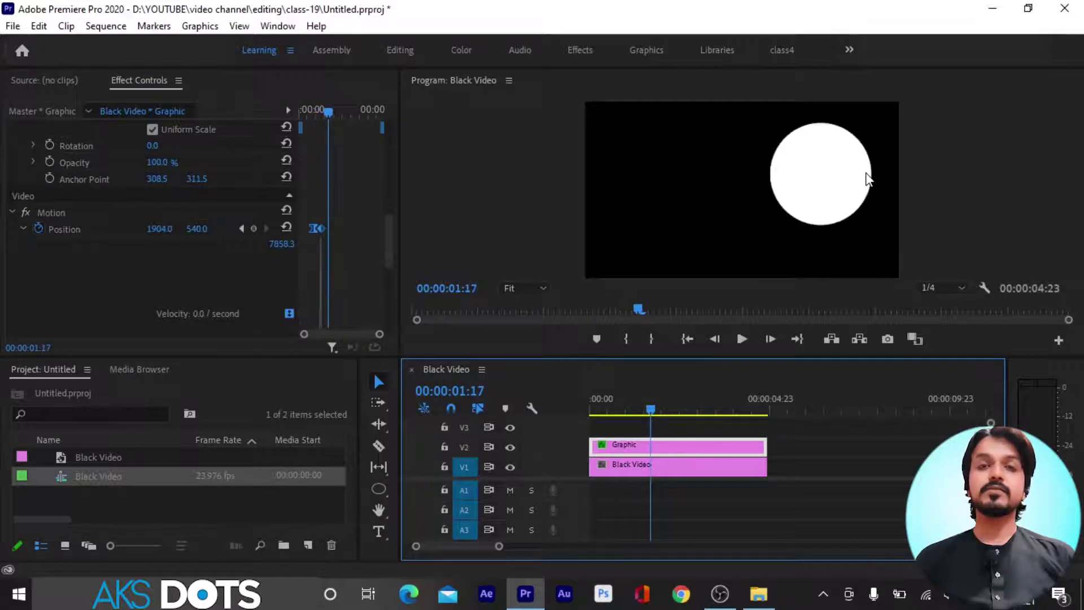
left_click(618, 410)
key("space")
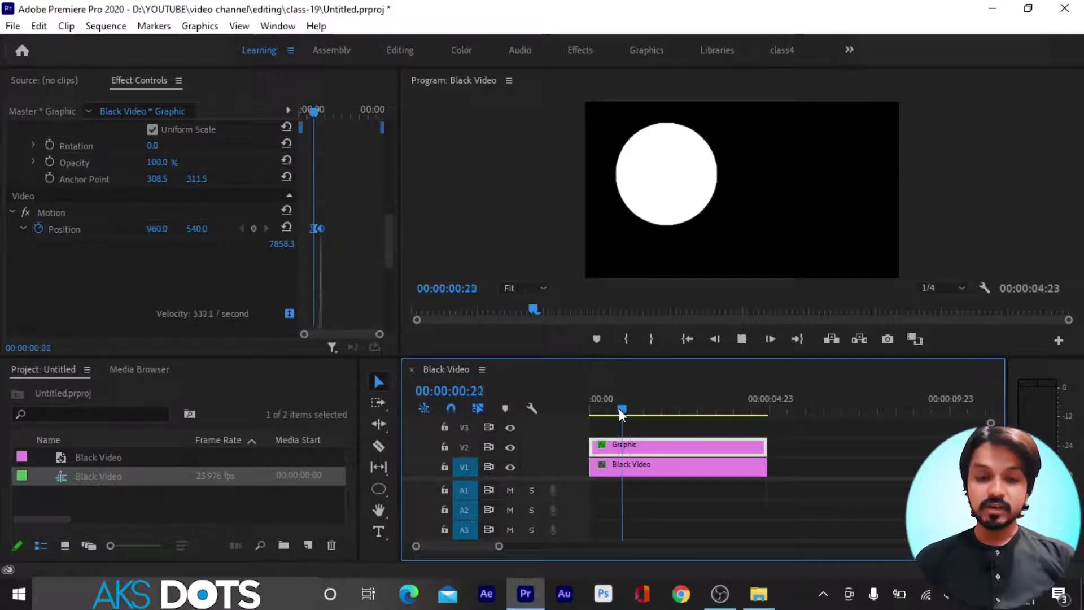
key("space")
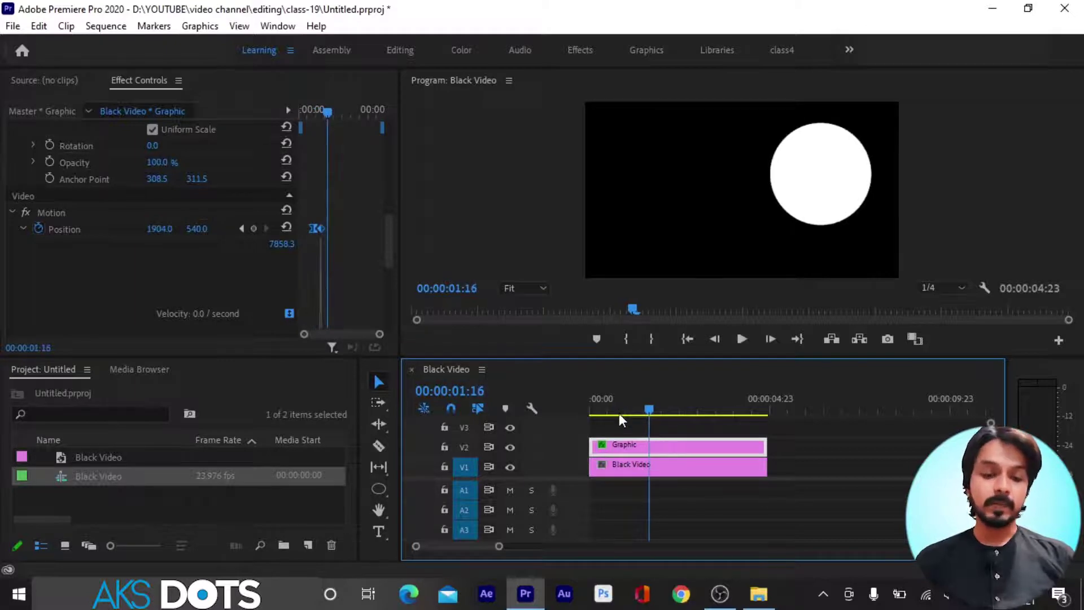
left_click(610, 409)
Undo the reshaping of the Position velocity curve in the maximized Effect Controls.
left_click(353, 212)
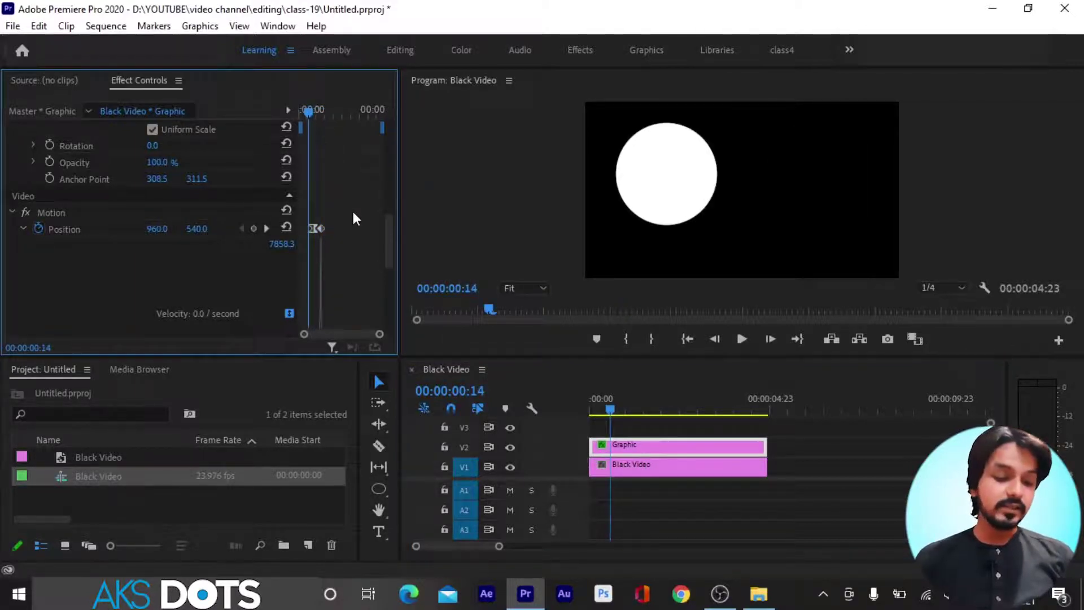
key("grave")
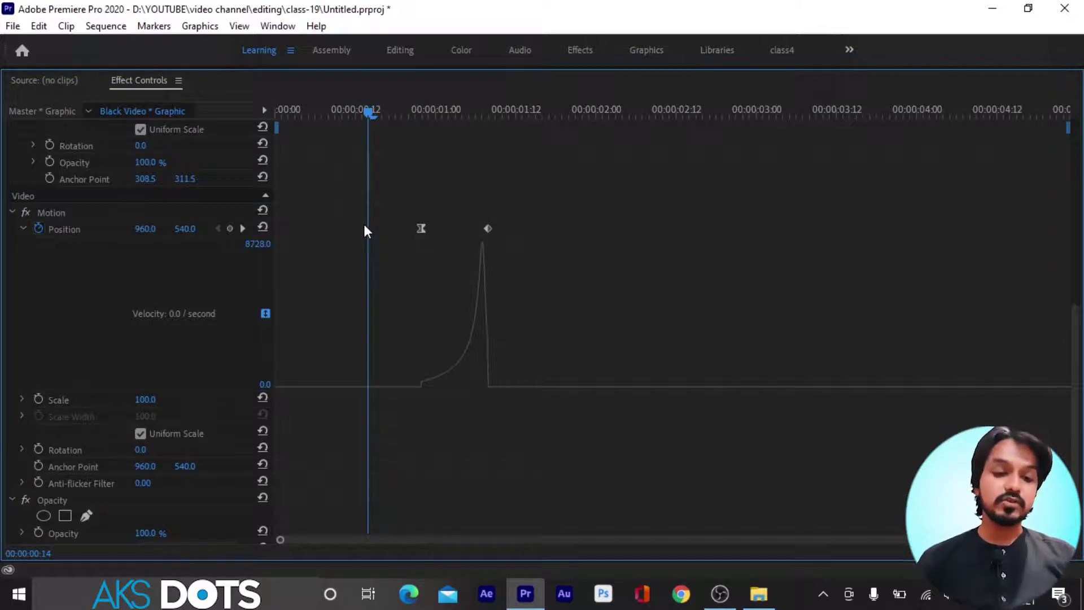
key("ctrl+z")
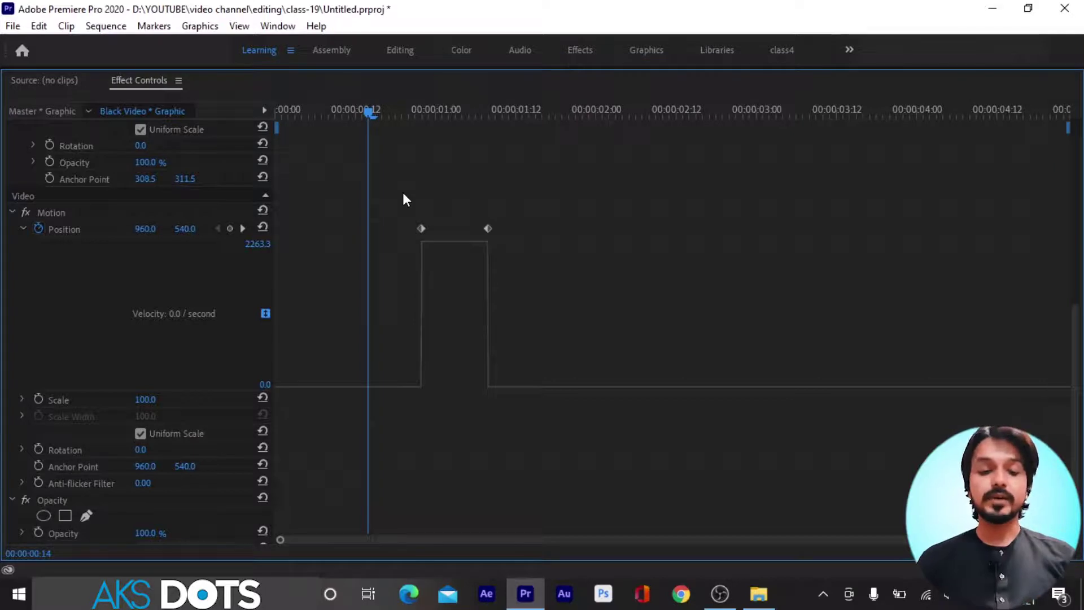
Apply Ease In temporal interpolation to both Position keyframes.
left_click_drag(391, 207, 537, 257)
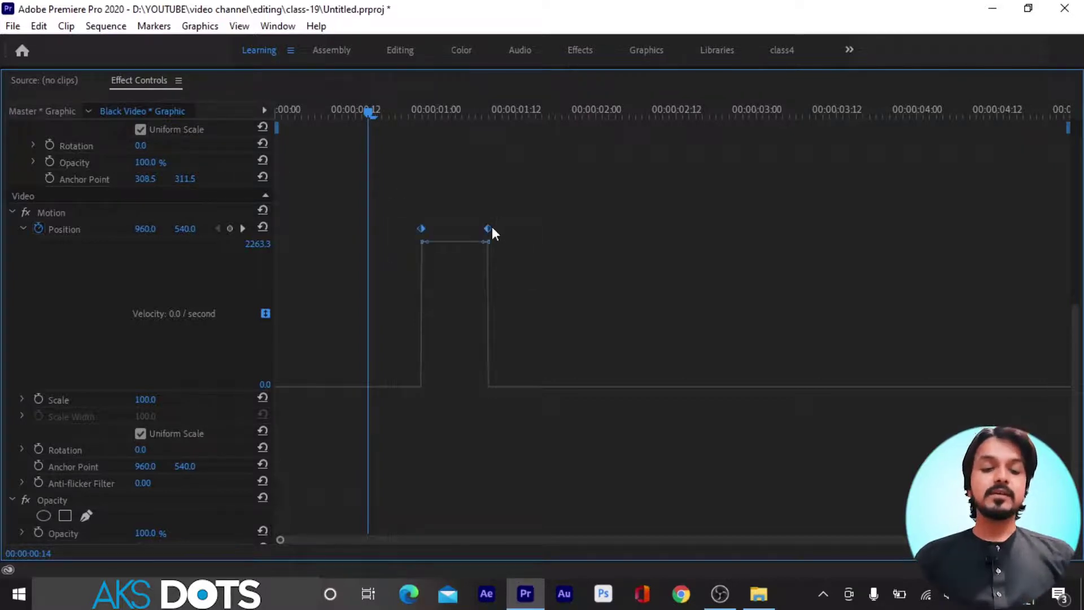
right_click(492, 227)
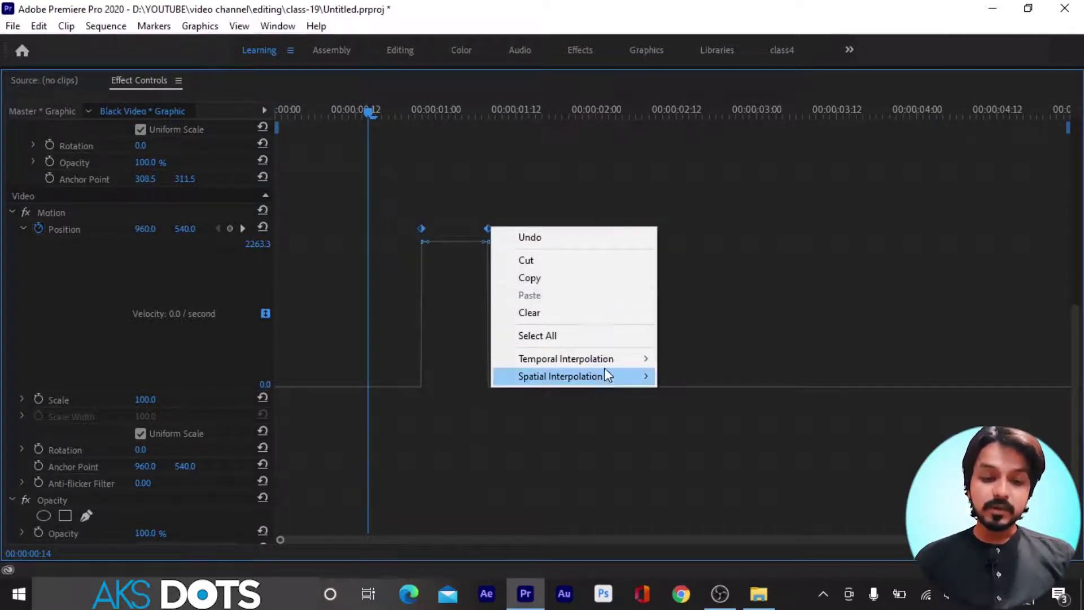
mouse_move(614, 378)
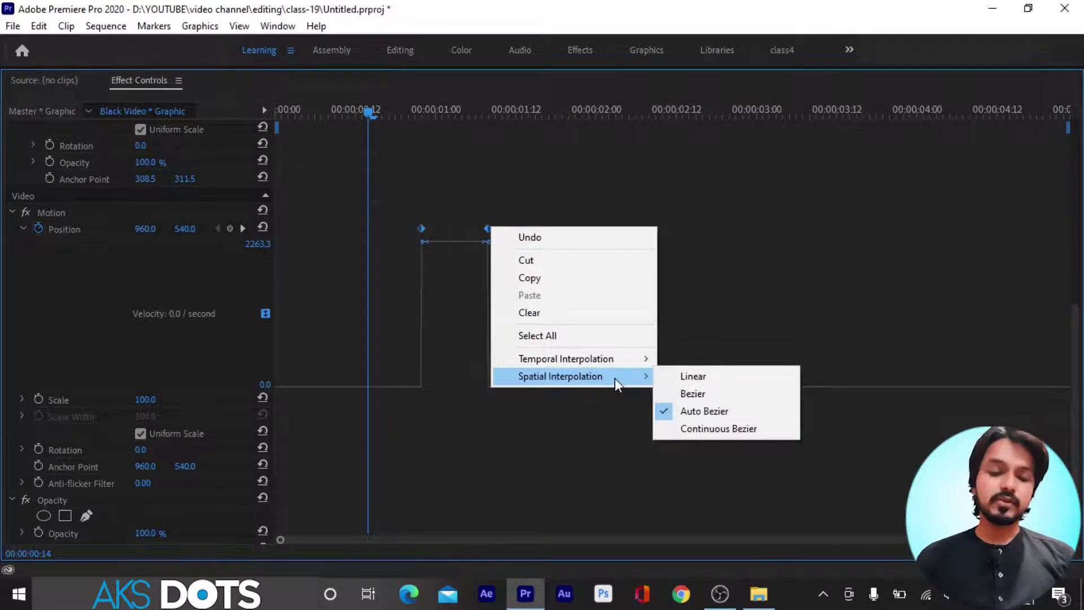
mouse_move(621, 359)
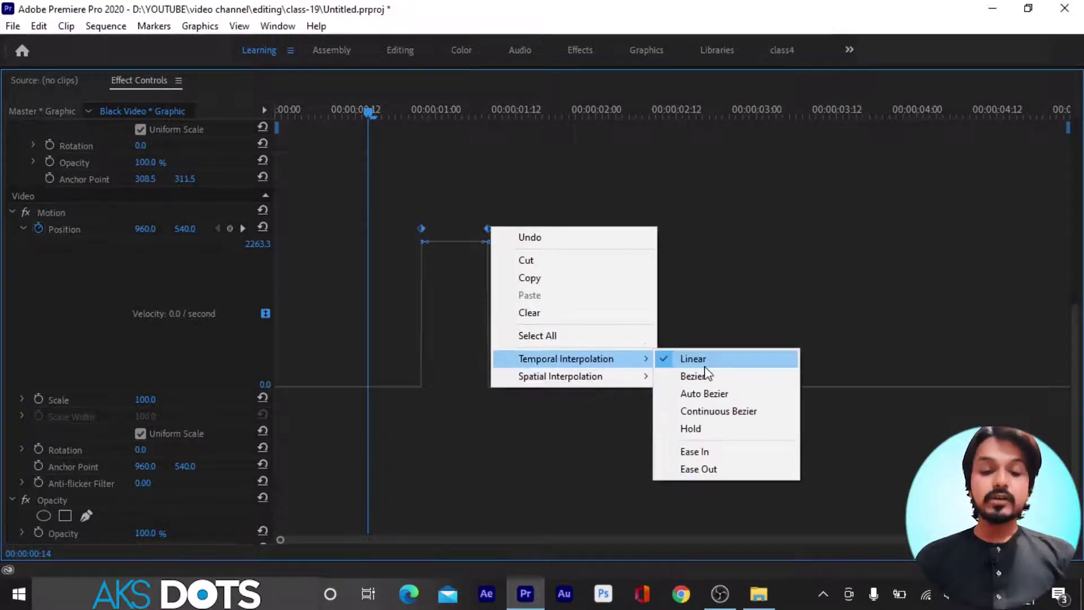
left_click(733, 459)
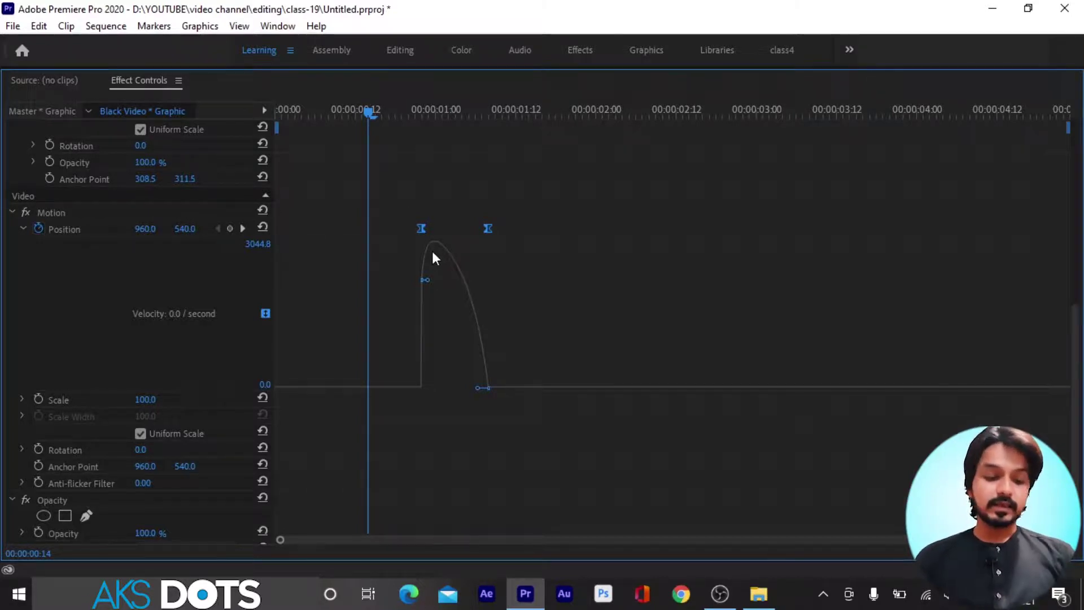
Undo the Ease In and apply Ease Out temporal interpolation to both Position keyframes.
key("ctrl+z")
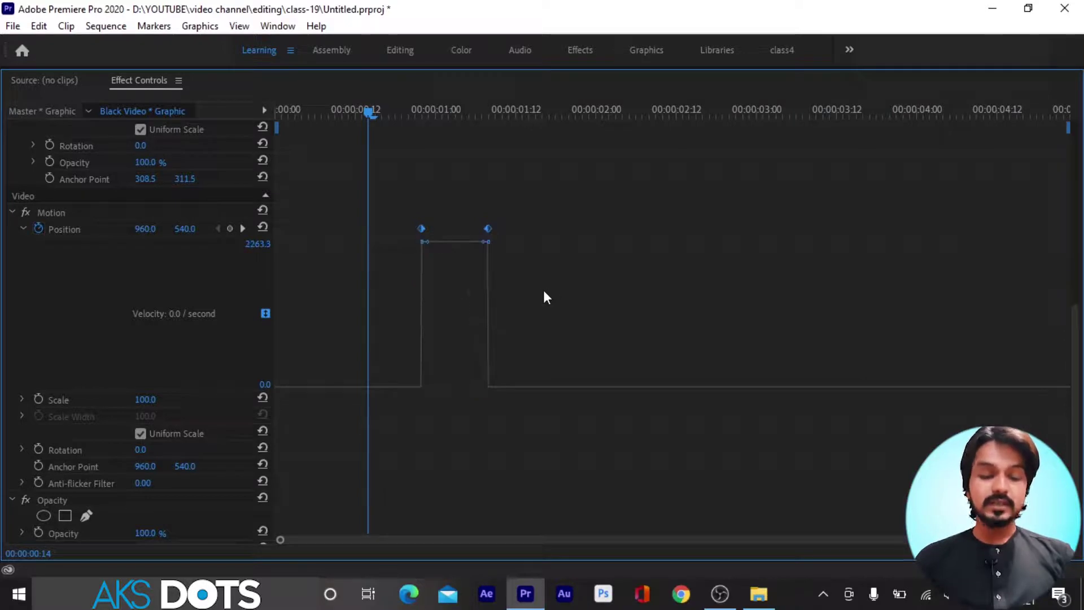
left_click_drag(404, 205, 514, 269)
right_click(488, 228)
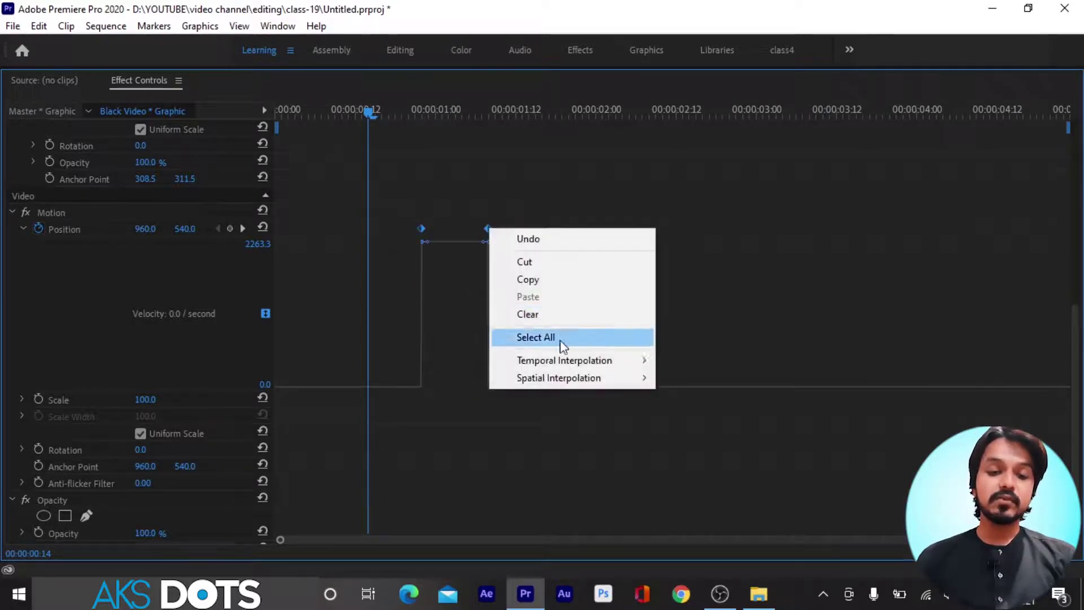
mouse_move(580, 361)
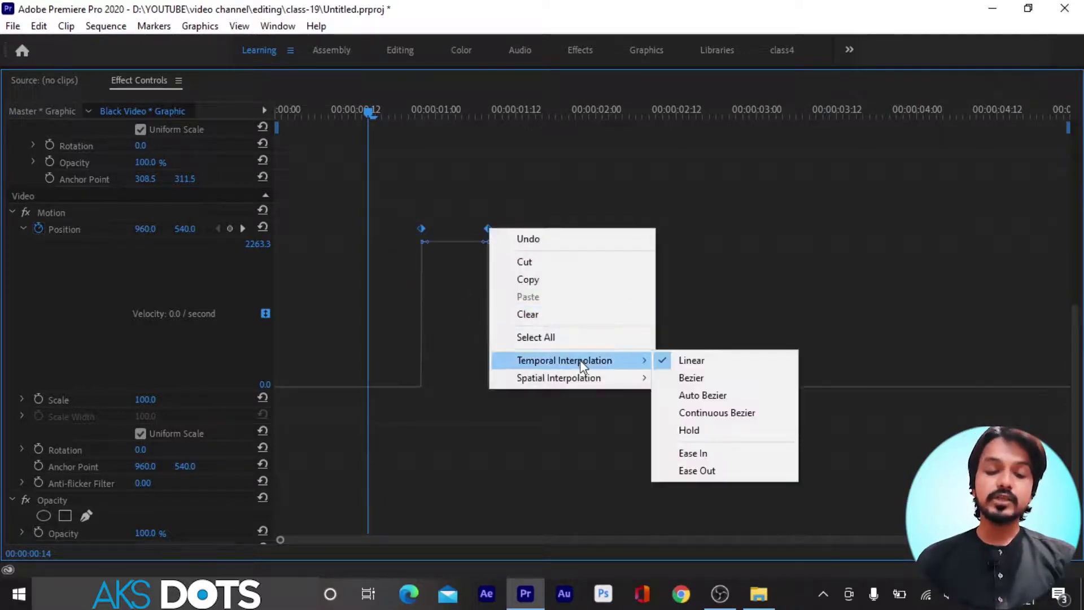
left_click(724, 469)
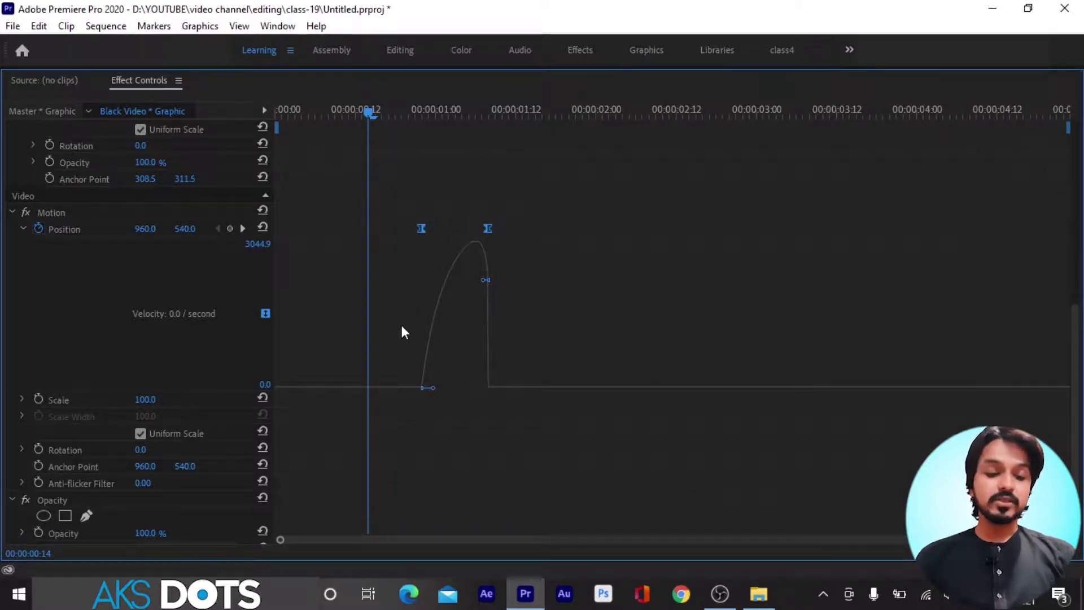
Replace Ease Out with Ease In on both Position keyframes and reshape the velocity curve to peak sharply at the first keyframe.
key("ctrl+z")
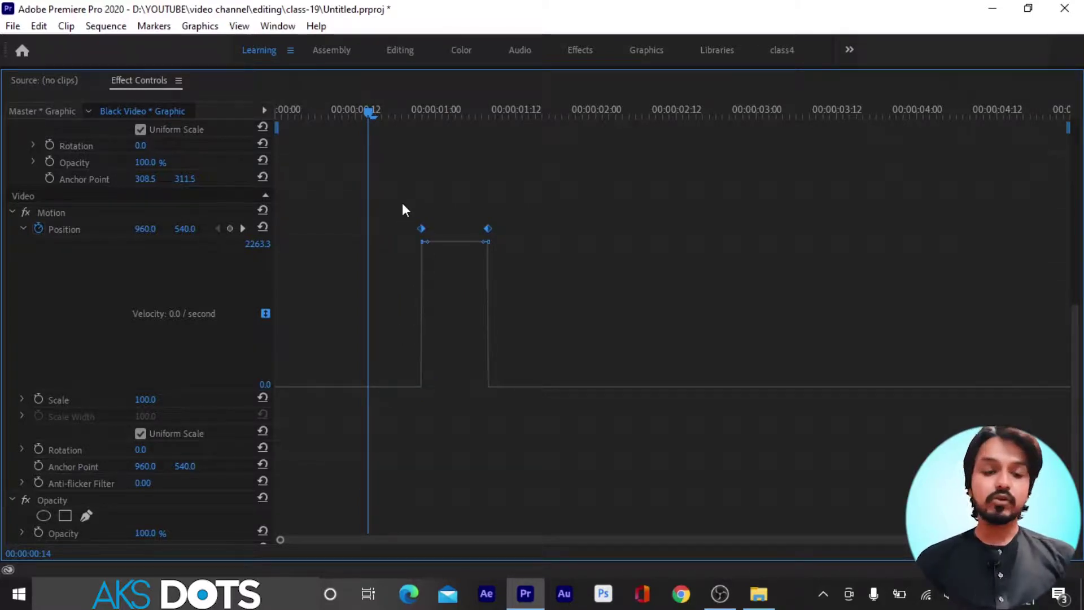
left_click_drag(402, 210, 501, 265)
right_click(488, 231)
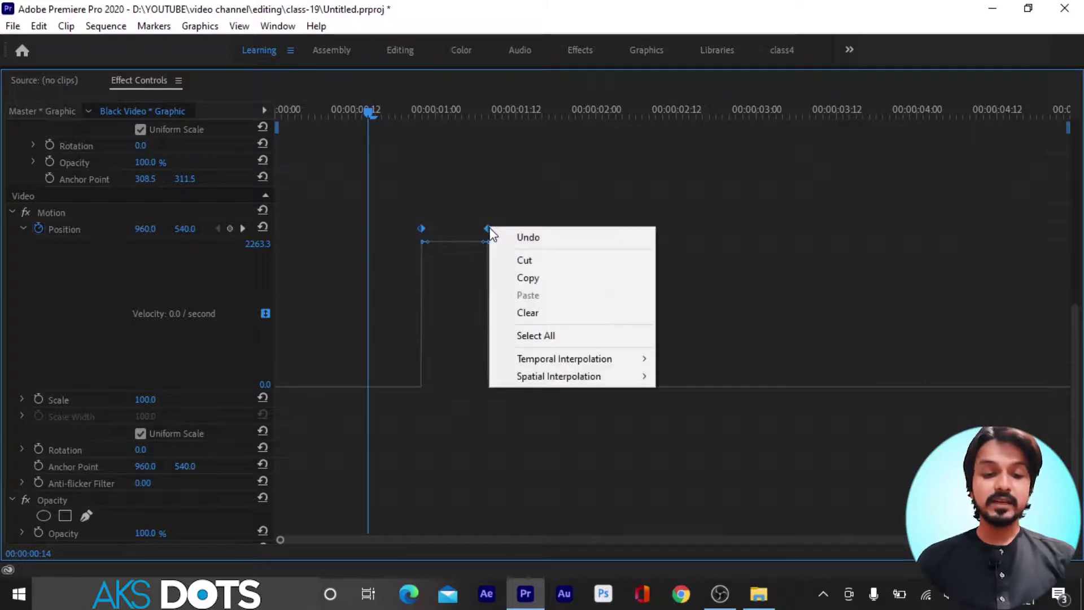
mouse_move(634, 358)
left_click(733, 454)
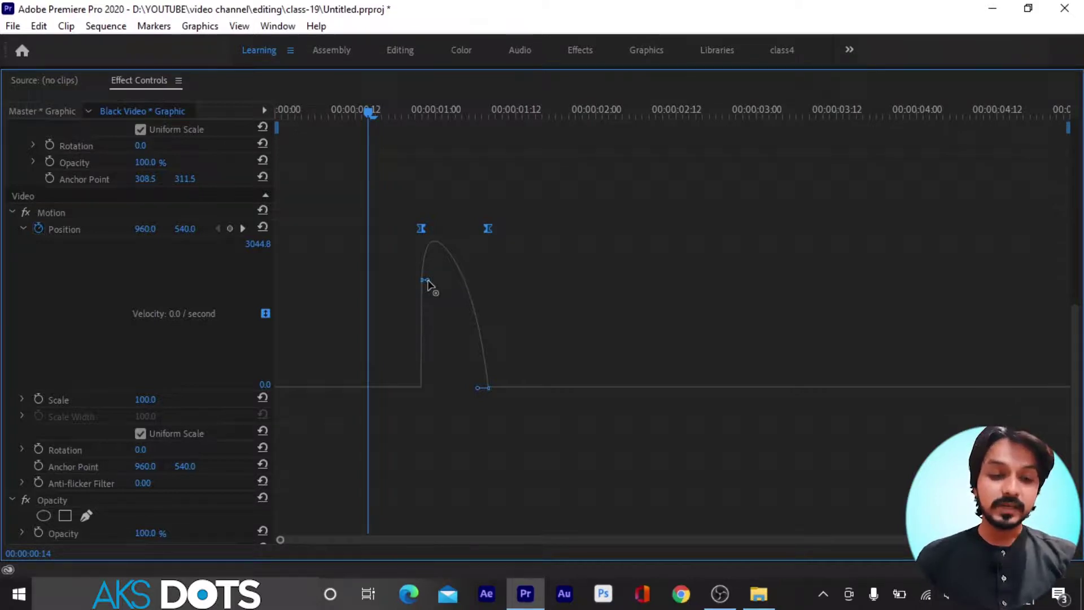
left_click_drag(425, 282, 399, 288)
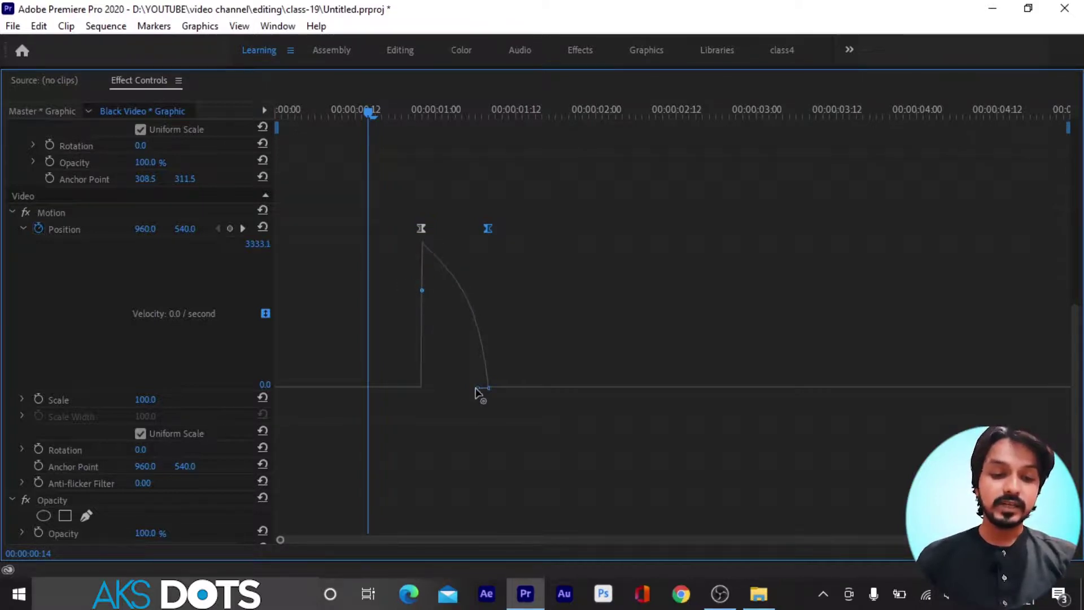
left_click_drag(477, 389, 451, 389)
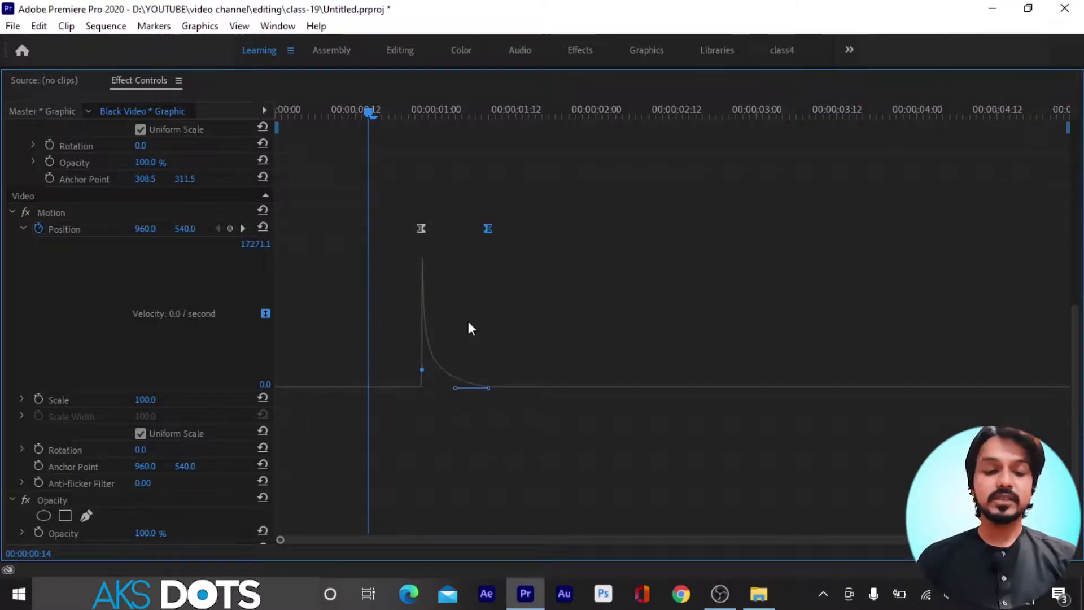
Place the playhead at 00:00:00:20, just before the first Position keyframe, and save the project in the normal panel layout.
left_click(408, 111)
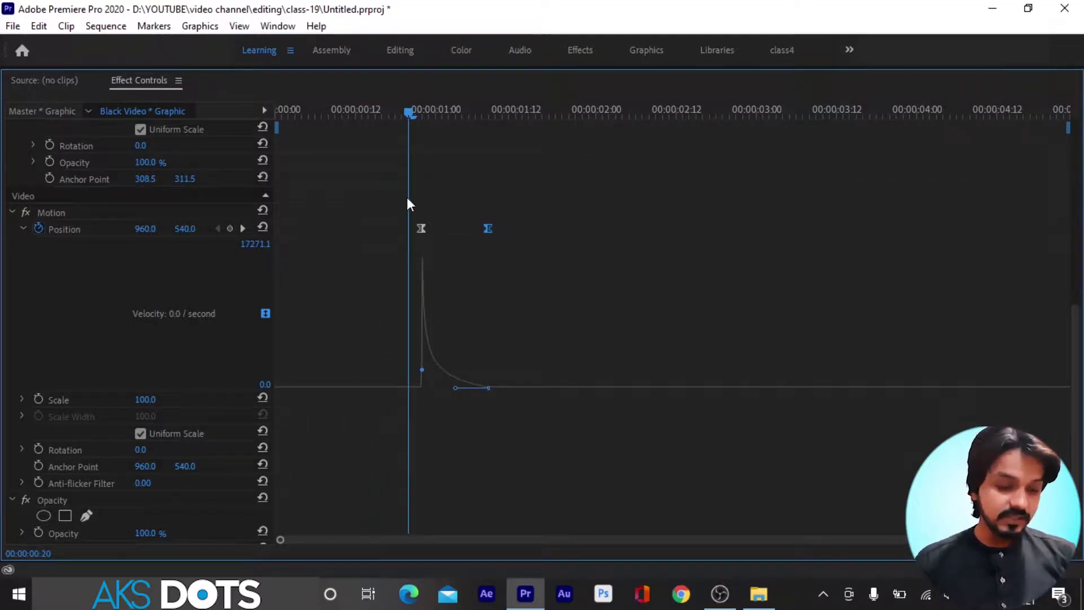
key("grave")
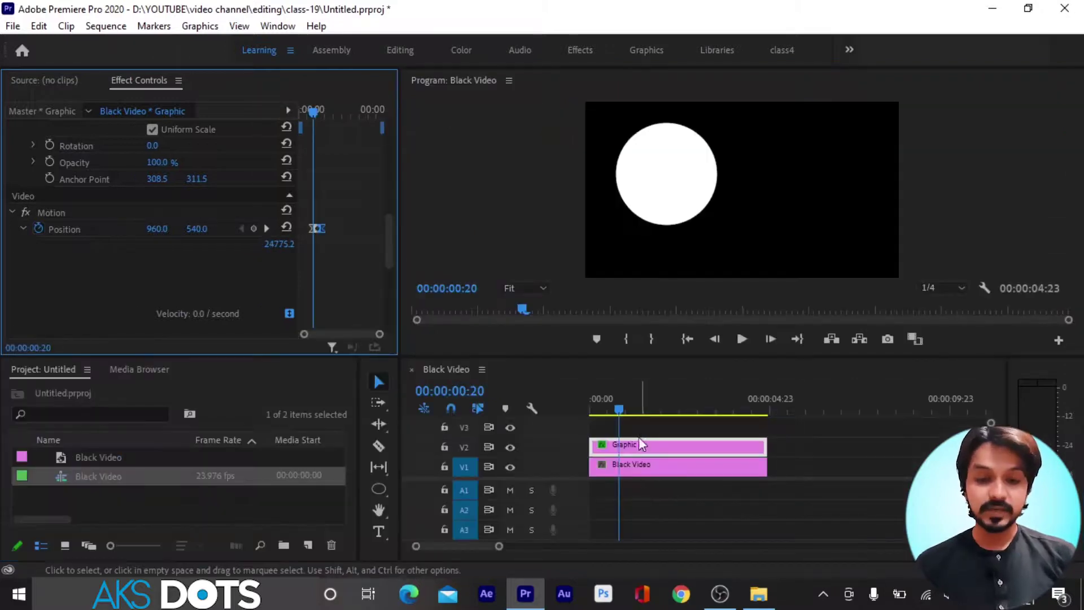
key("ctrl+s")
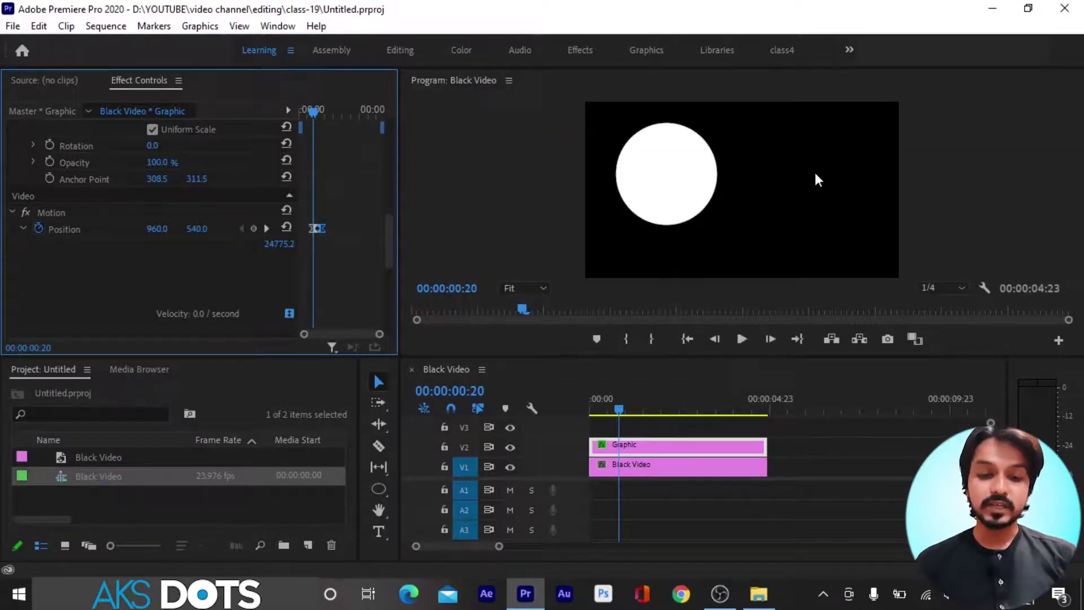
Play the circle's movement three times from before the first keyframe to preview its fast start and gradual stop.
key("space")
key("space")
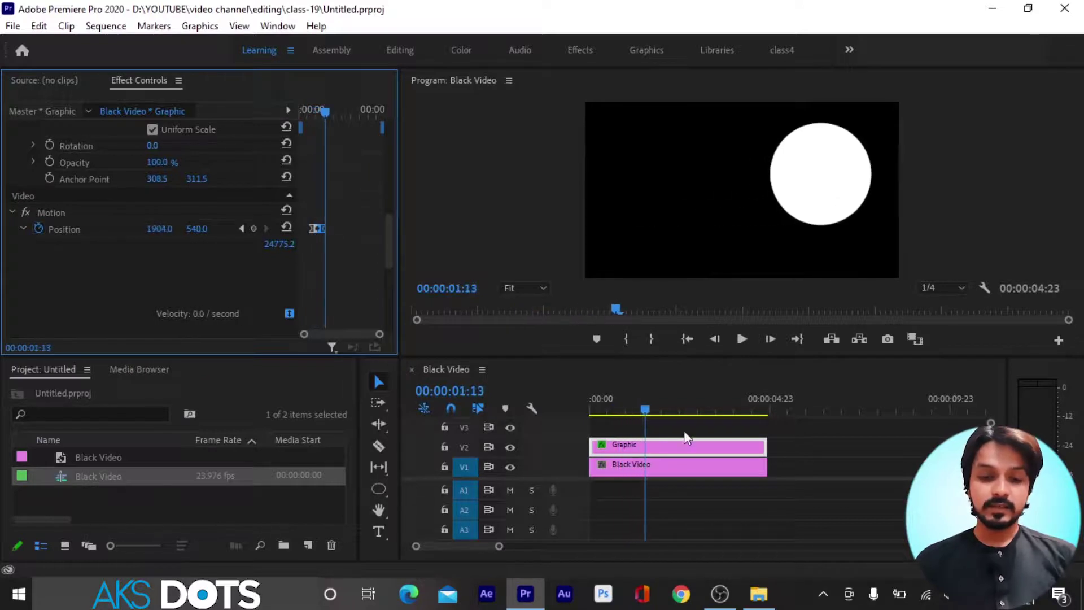
left_click(613, 412)
key("space")
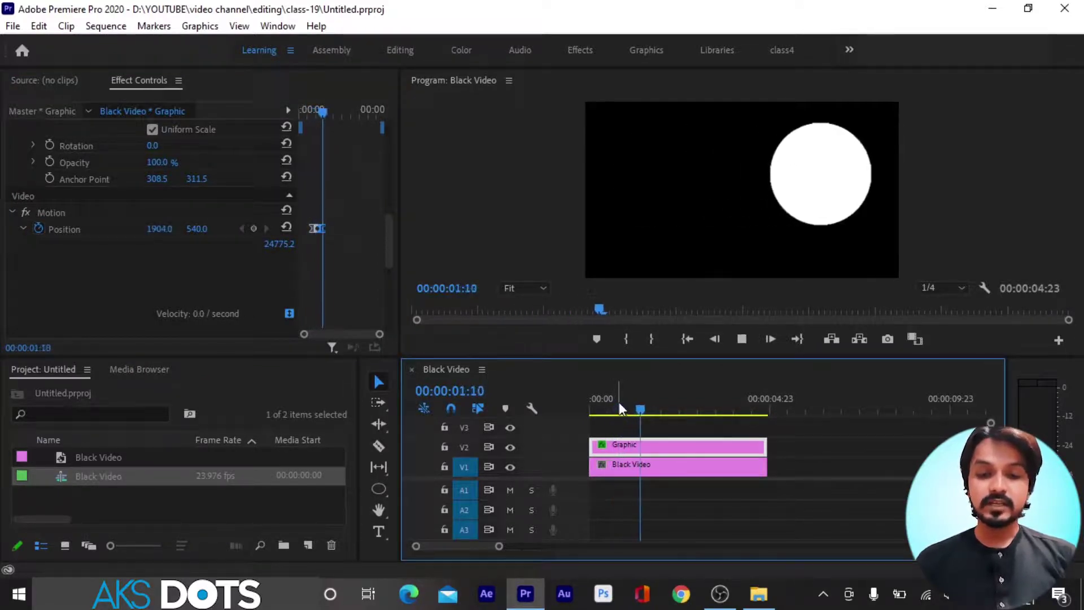
left_click(621, 401)
key("space")
key("space")
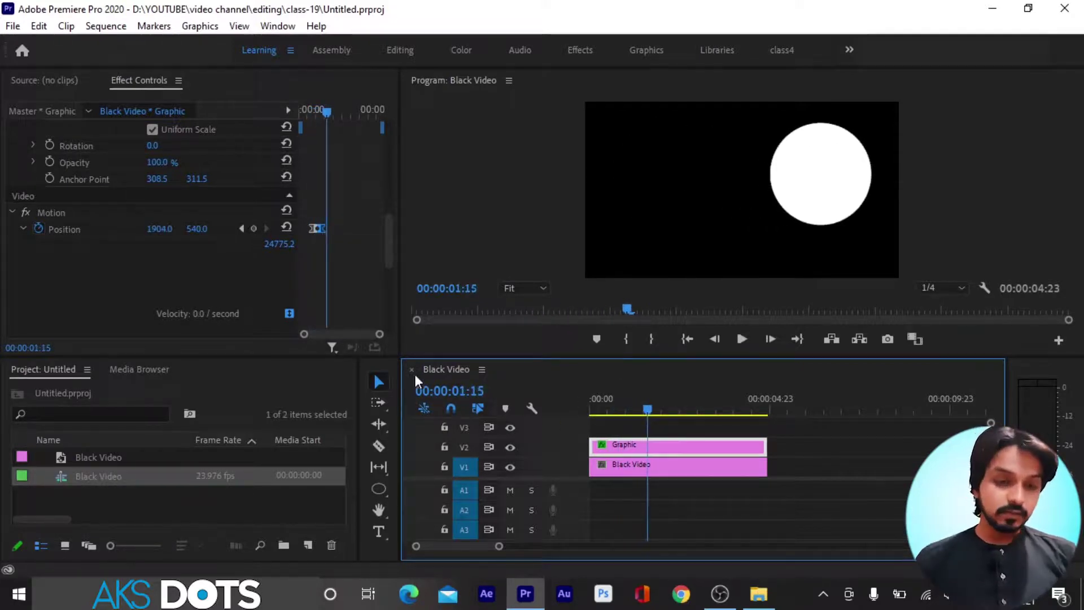
Undo the velocity curve reshaping and the Ease In on both Position keyframes in the maximized Effect Controls.
left_click(347, 266)
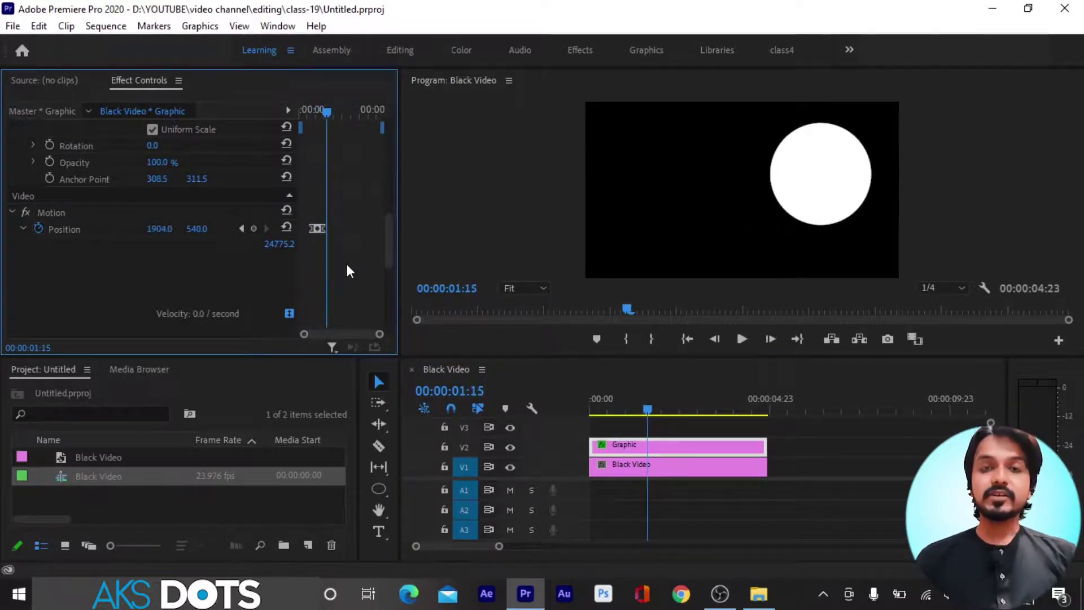
key("grave")
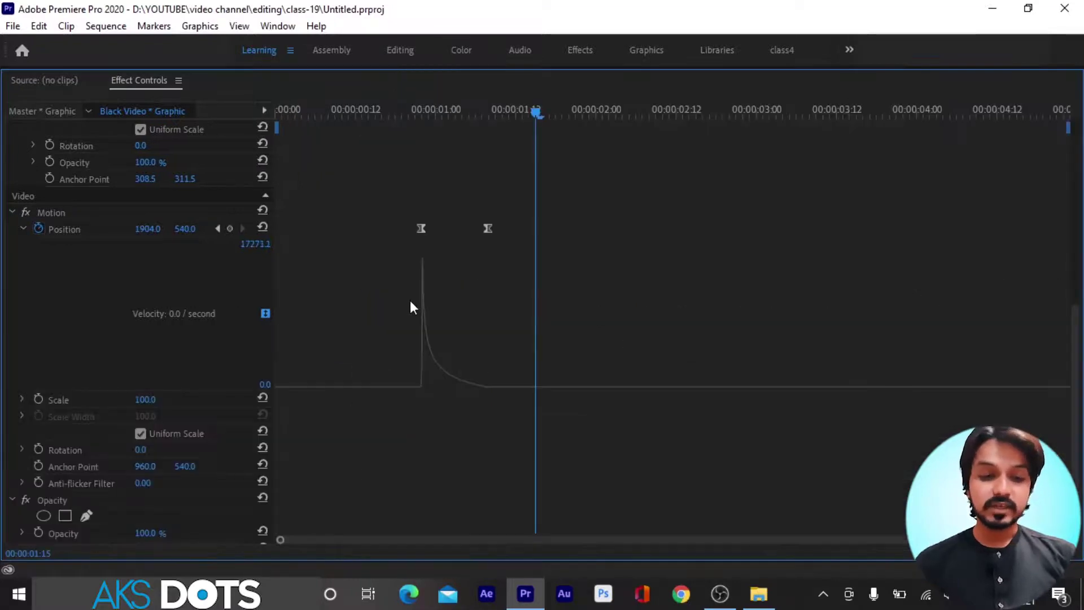
key("ctrl+z")
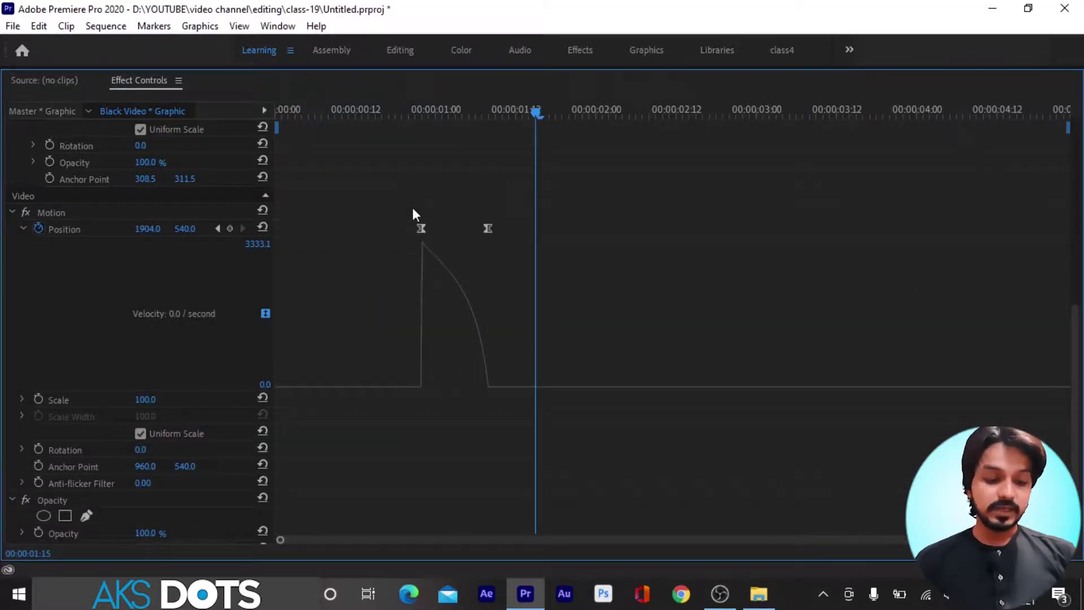
key("ctrl+z")
key("ctrl+z")
Apply Ease Out temporal interpolation to both Position keyframes and reshape the velocity curve to rise slowly and peak sharply at the second keyframe.
left_click_drag(413, 208, 528, 269)
right_click(488, 228)
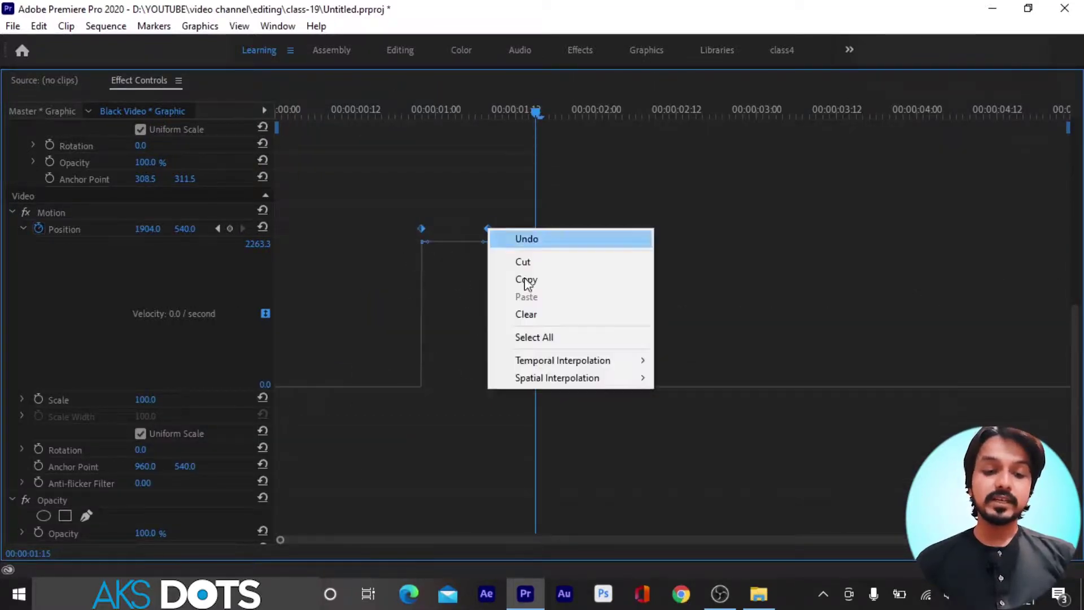
mouse_move(621, 357)
left_click(755, 473)
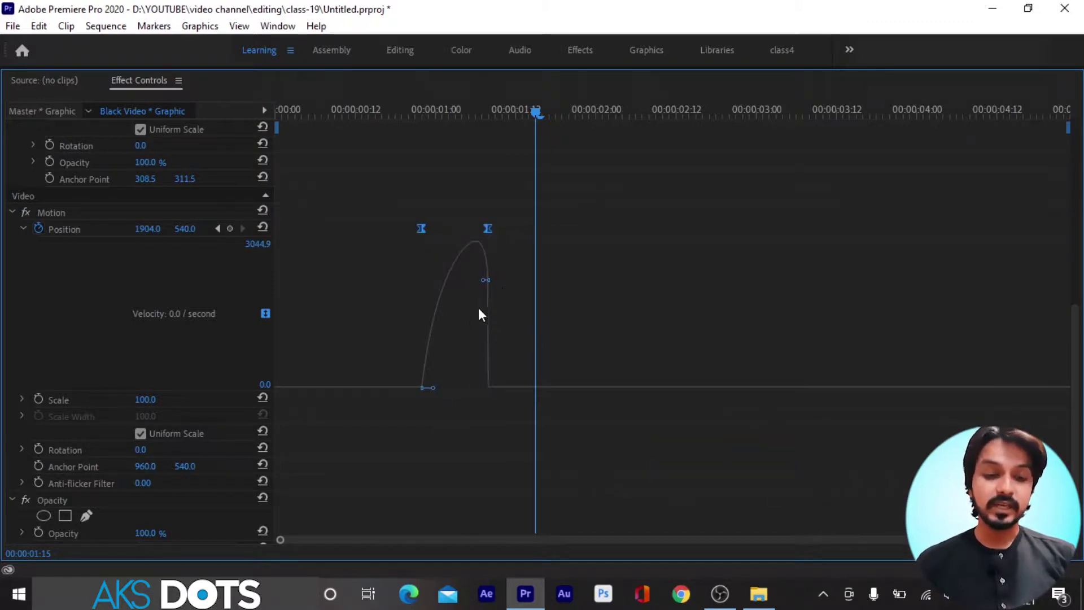
left_click_drag(483, 285, 488, 285)
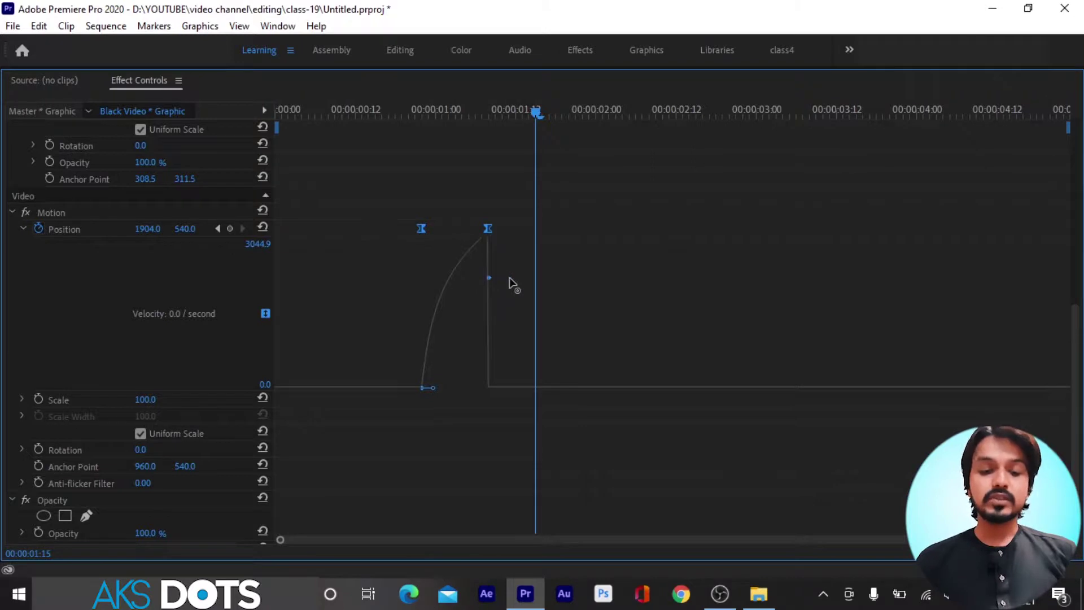
left_click_drag(433, 387, 483, 411)
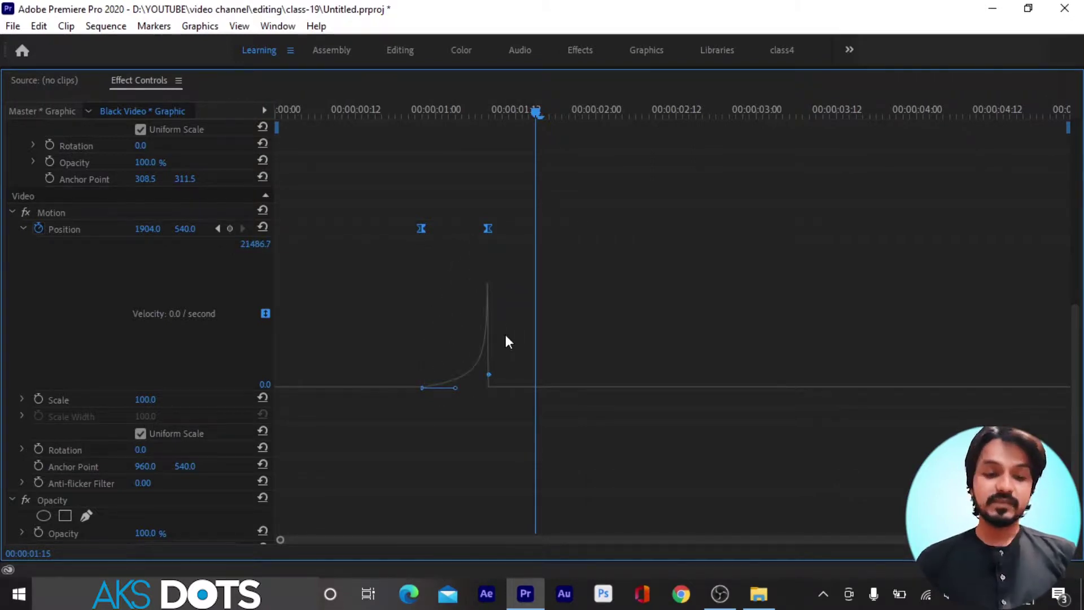
left_click(439, 291)
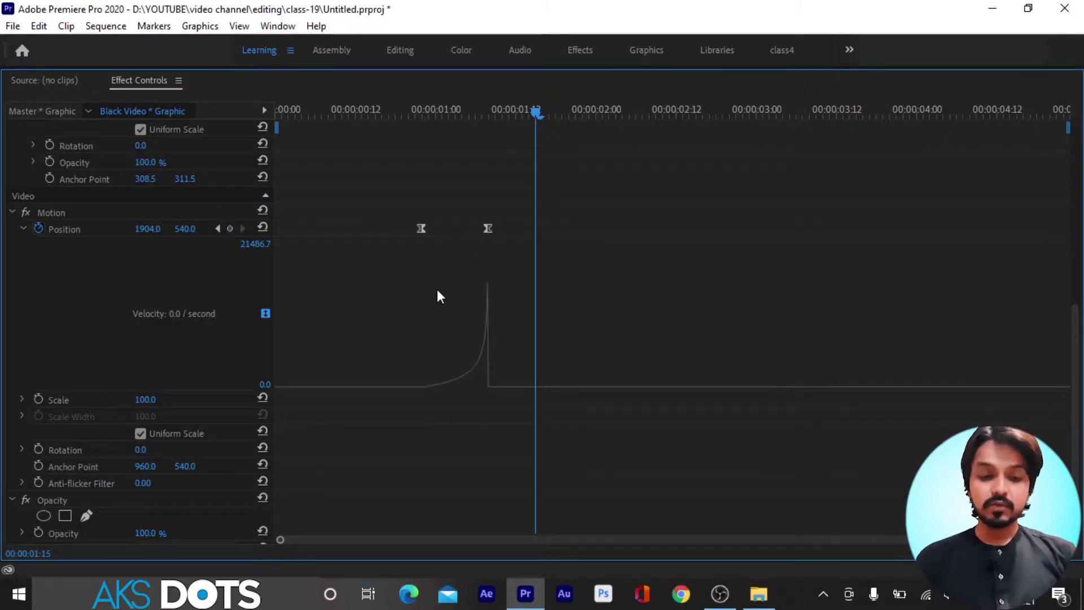
Restore the normal panel layout and play the circle's movement three times to preview its slow start and abrupt finish.
key("grave")
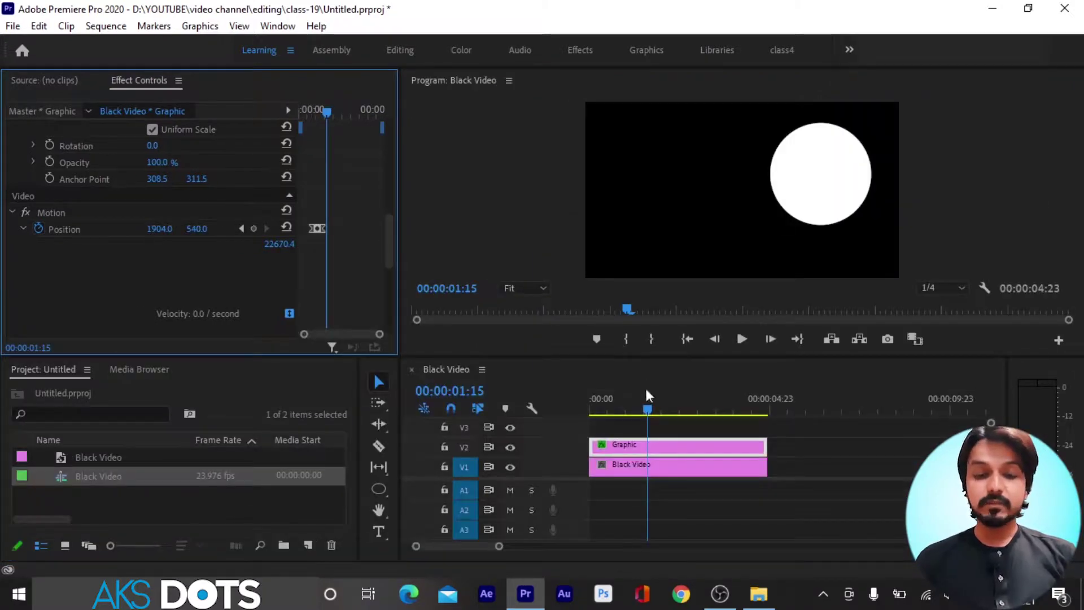
left_click(620, 411)
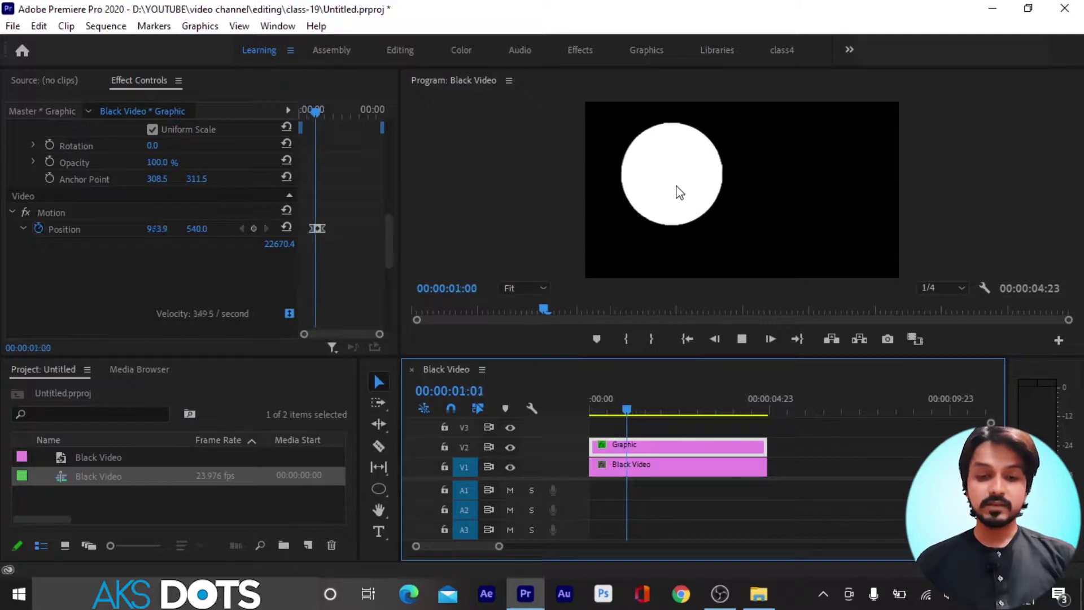
key("space")
left_click(624, 400)
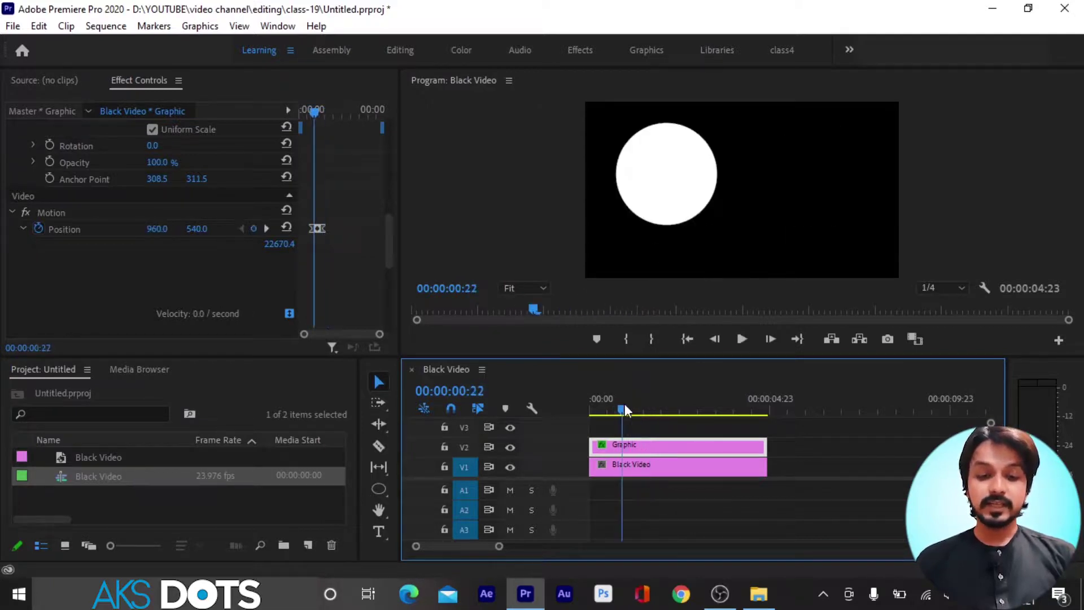
key("space")
left_click(624, 403)
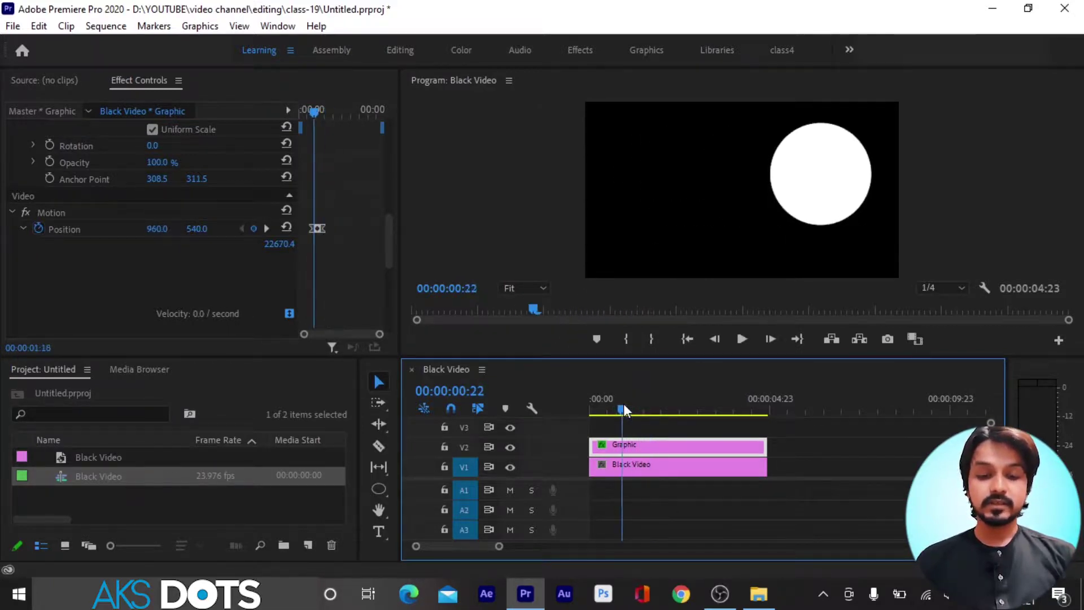
key("space")
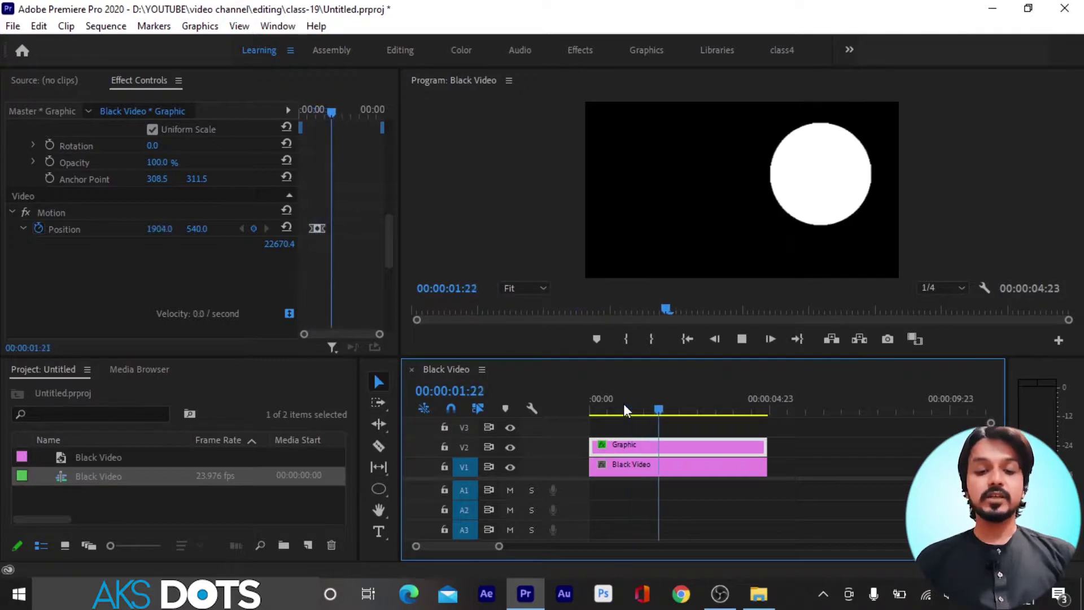
key("space")
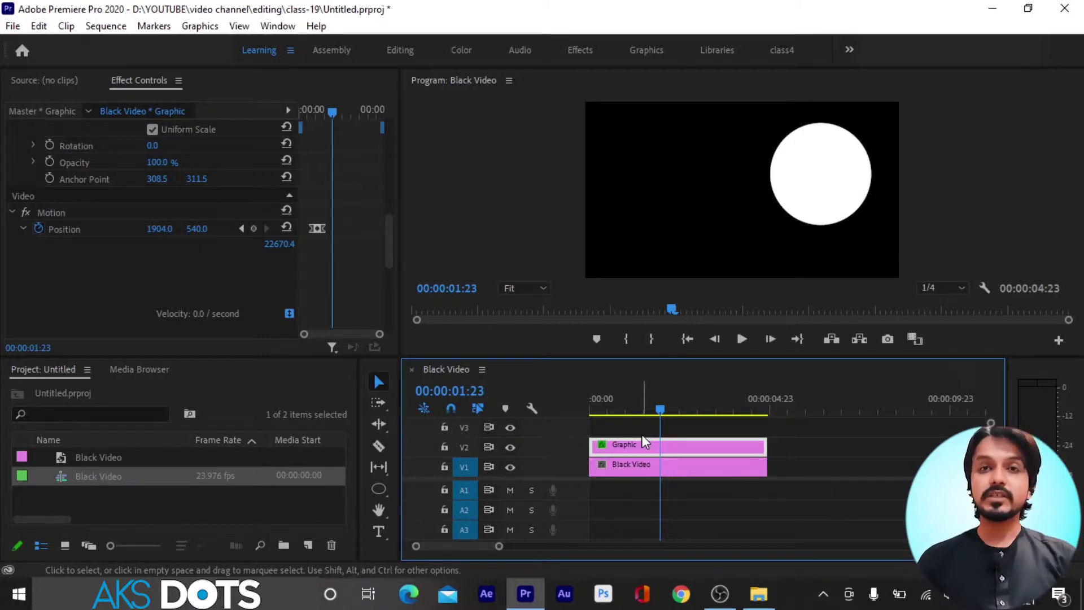
left_click(666, 447)
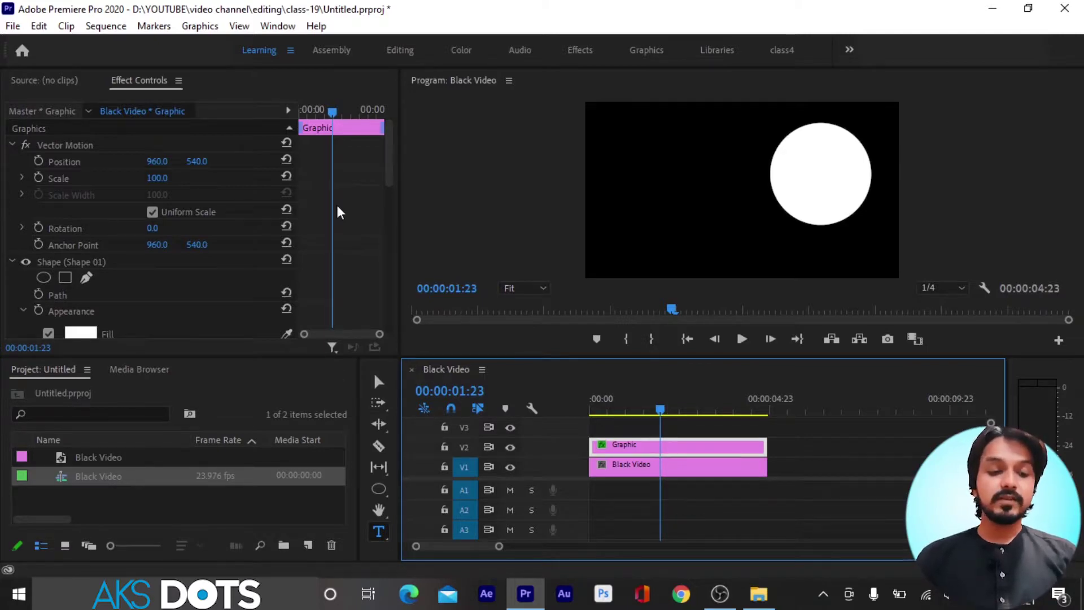
left_click(346, 220)
key("grave")
key("grave")
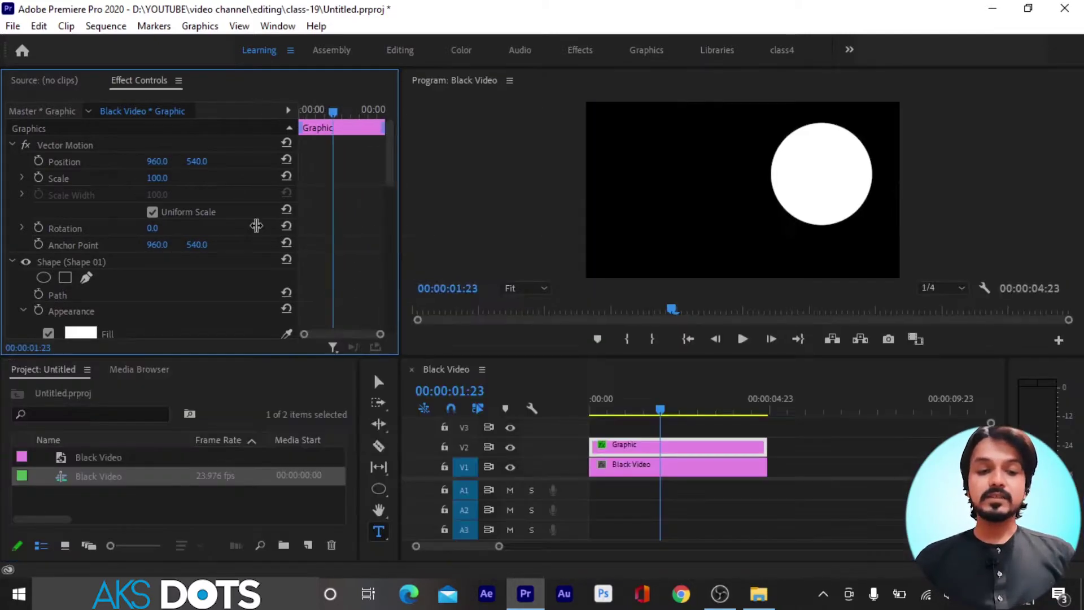